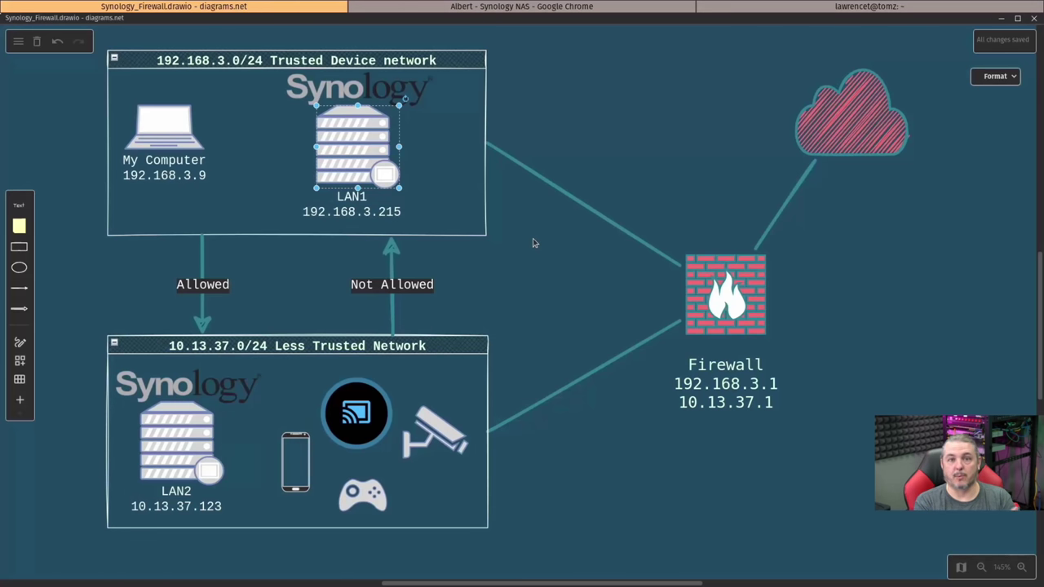
Examine the trusted and less trusted networks in the diagram, including their devices and the firewall connecting them
{"action": "left_click", "coordinate": [236, 96]}
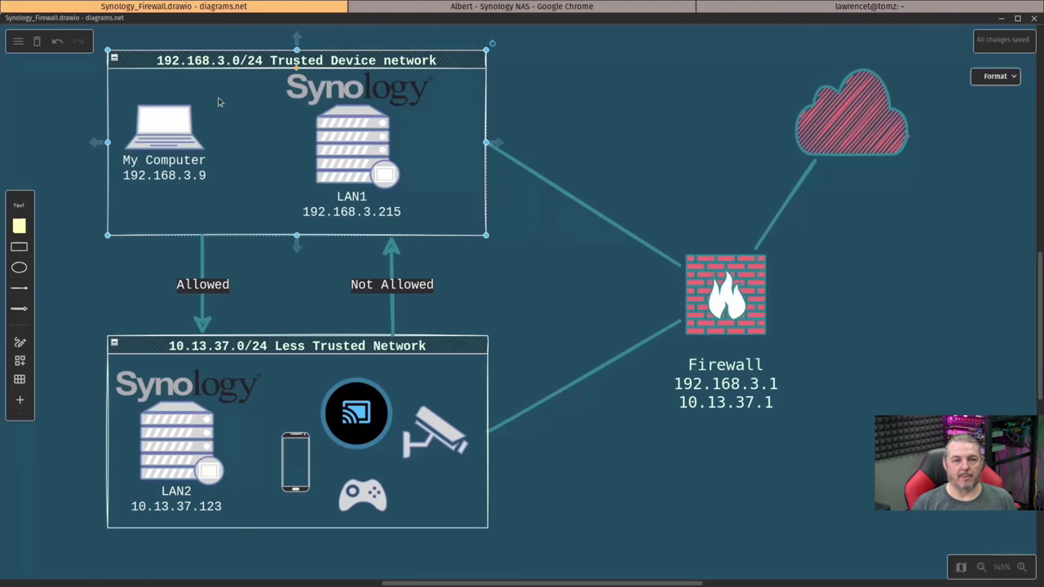
{"action": "left_click", "coordinate": [470, 263]}
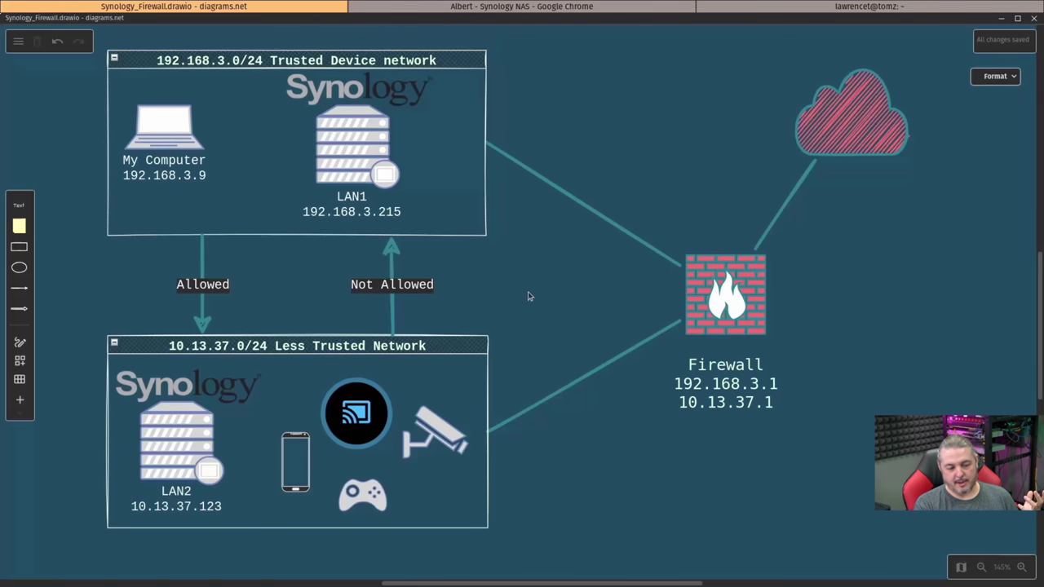
{"action": "left_click", "coordinate": [258, 344]}
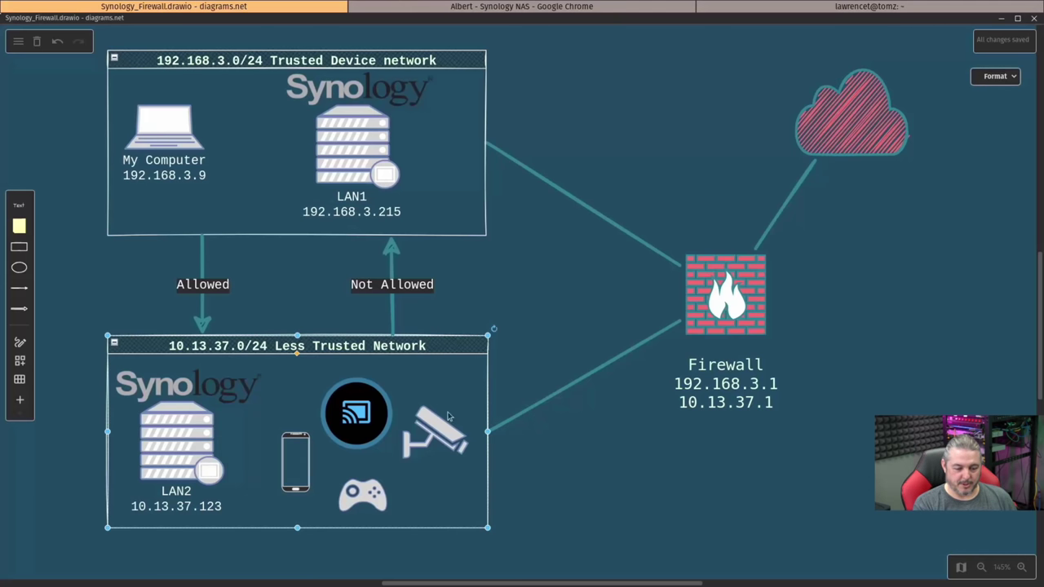
{"action": "left_click", "coordinate": [360, 435]}
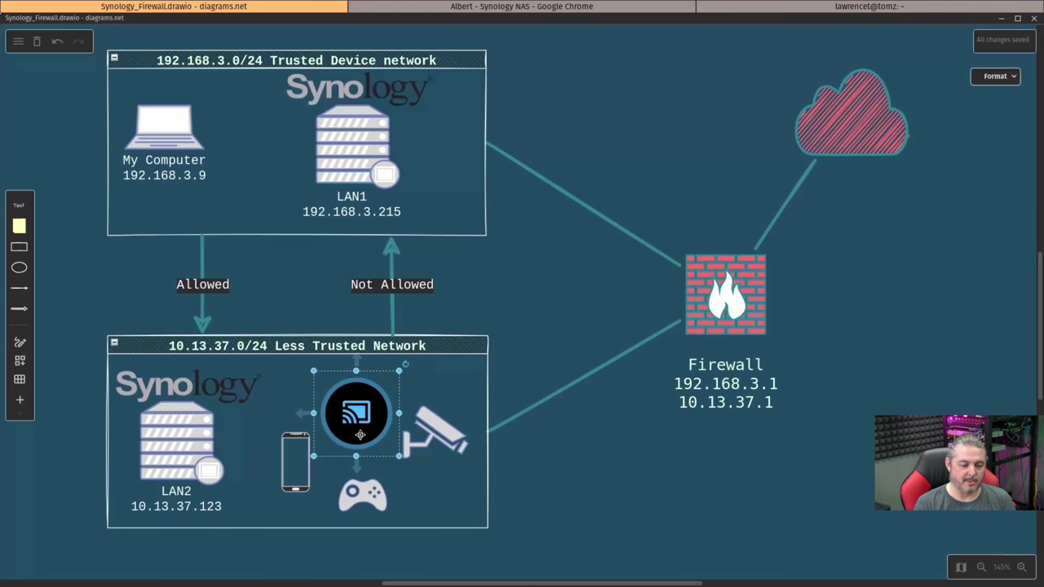
{"action": "left_click", "coordinate": [295, 481]}
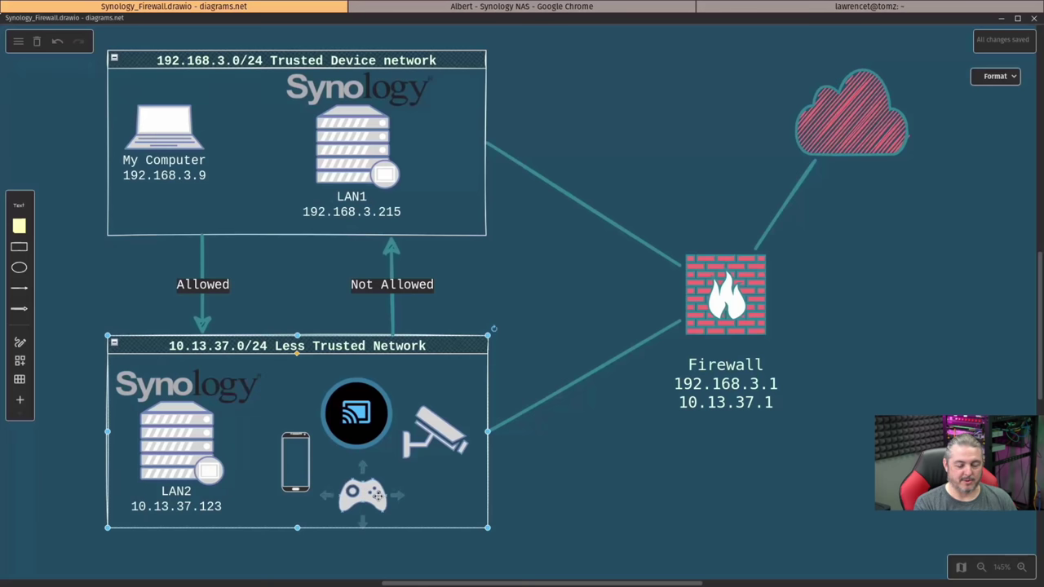
{"action": "left_click", "coordinate": [377, 495]}
{"action": "left_click", "coordinate": [429, 432]}
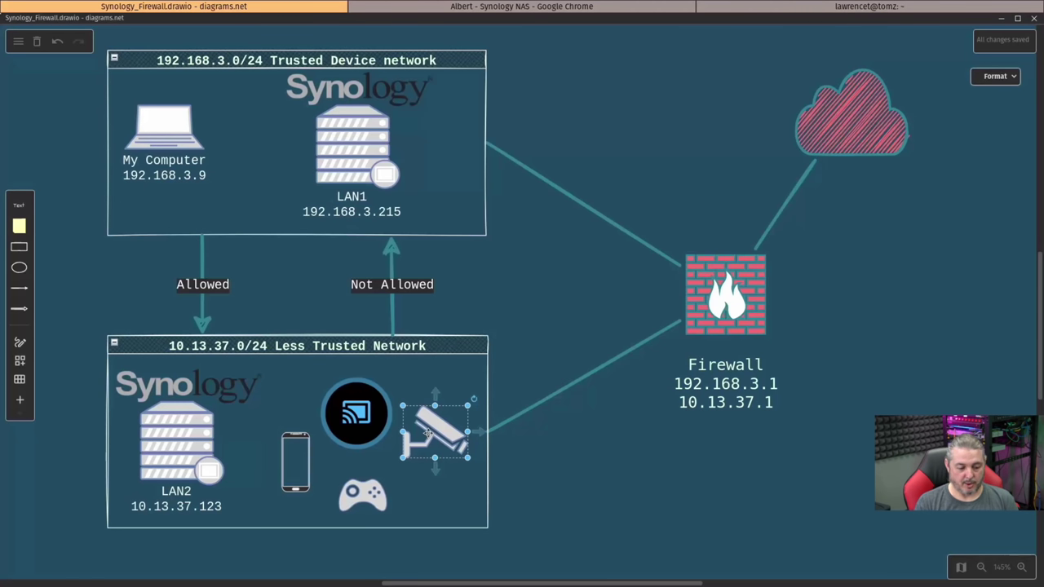
{"action": "left_click", "coordinate": [751, 291]}
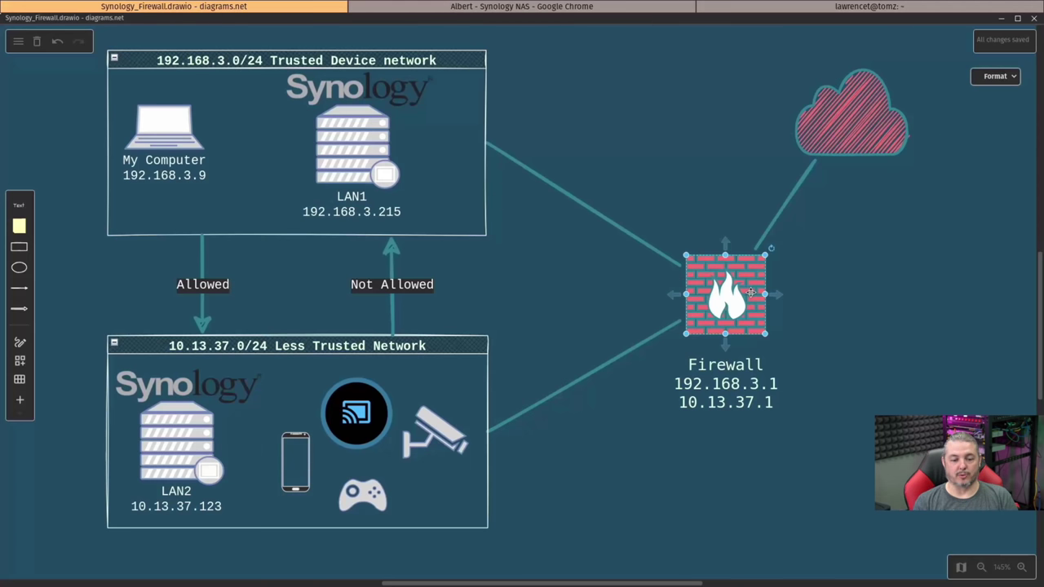
{"action": "left_click", "coordinate": [533, 279]}
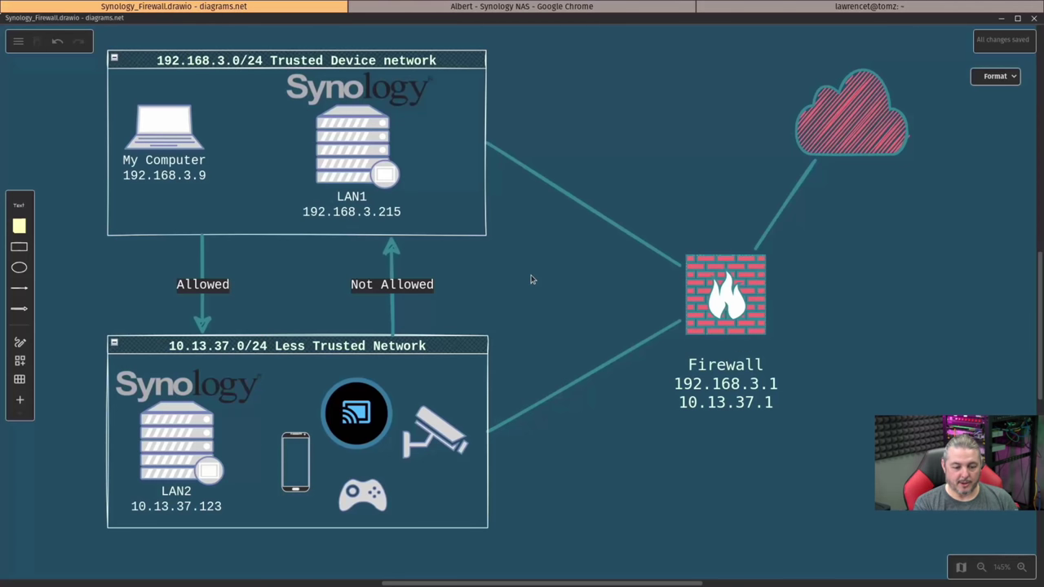
Examine the allowed traffic direction between the two networks and where the Synology's LAN1 and LAN2 connections sit
{"action": "left_click", "coordinate": [468, 351]}
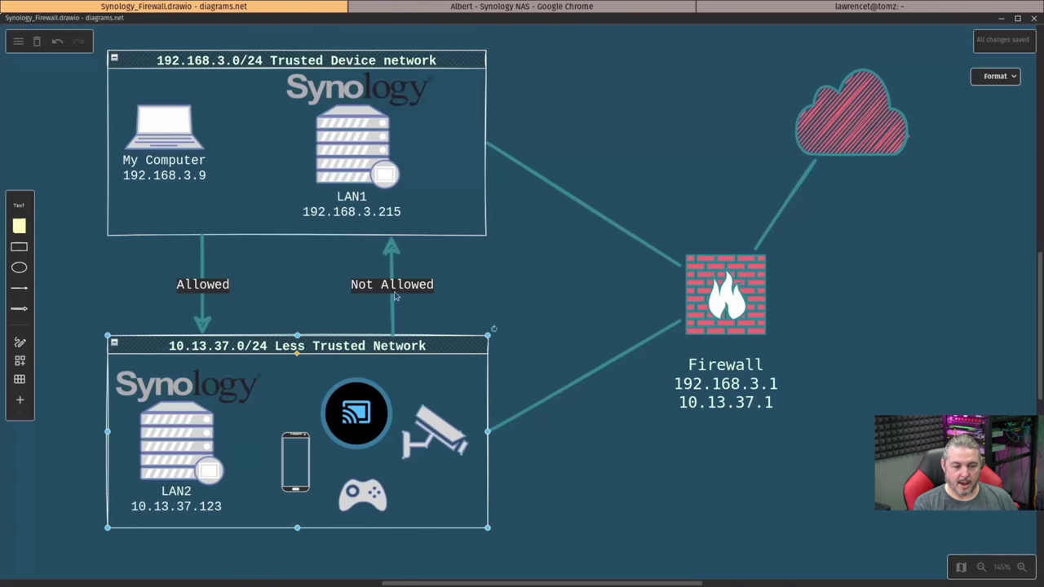
{"action": "left_click", "coordinate": [341, 178]}
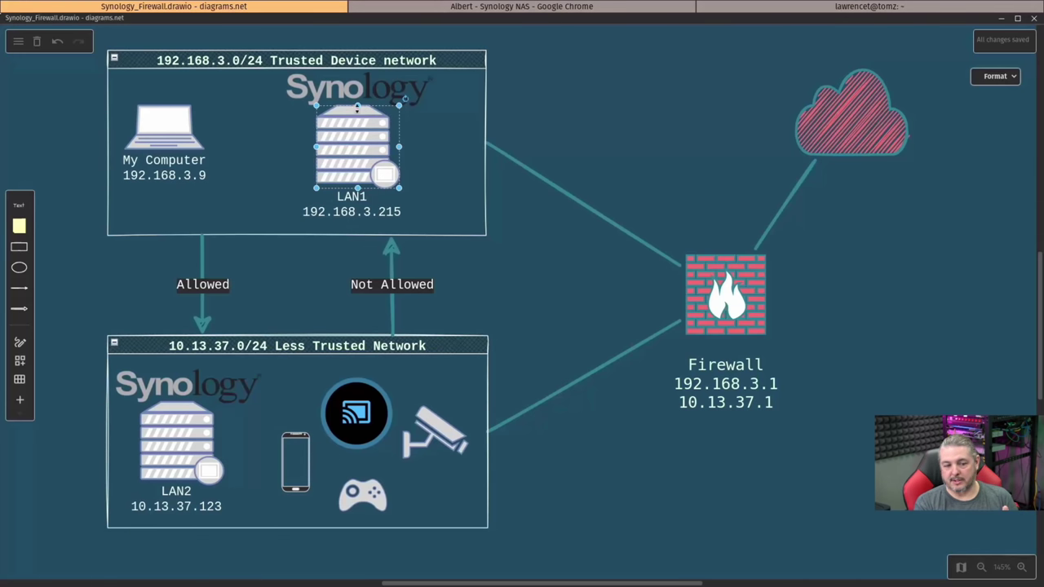
{"action": "left_click", "coordinate": [430, 57]}
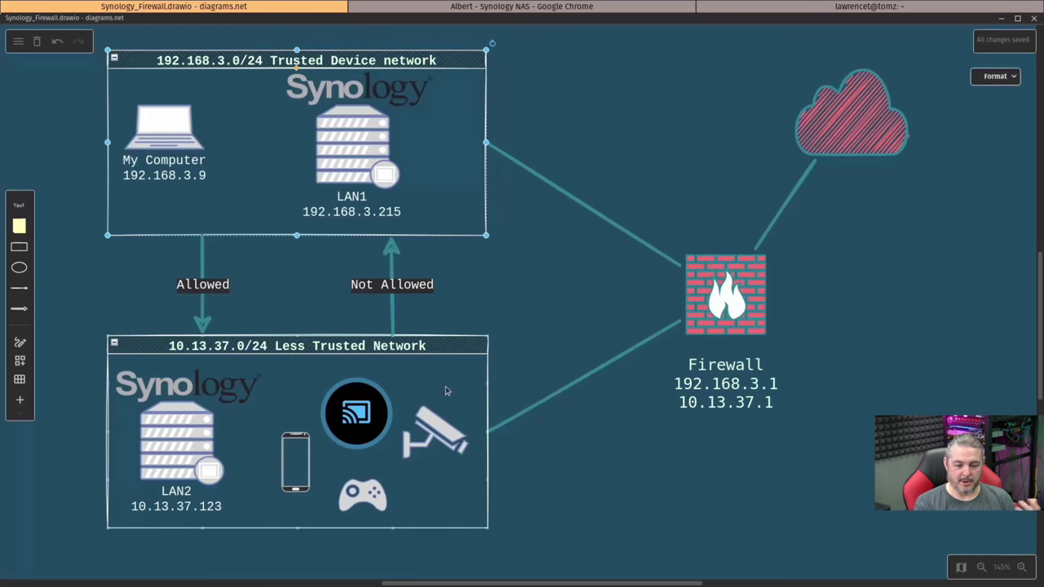
{"action": "left_click", "coordinate": [738, 299]}
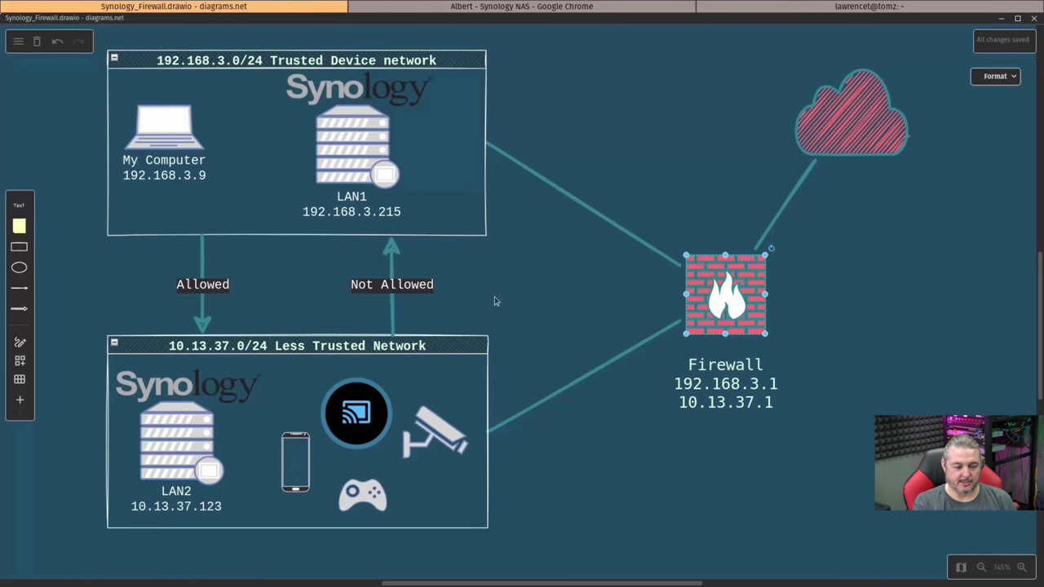
{"action": "left_click", "coordinate": [203, 318]}
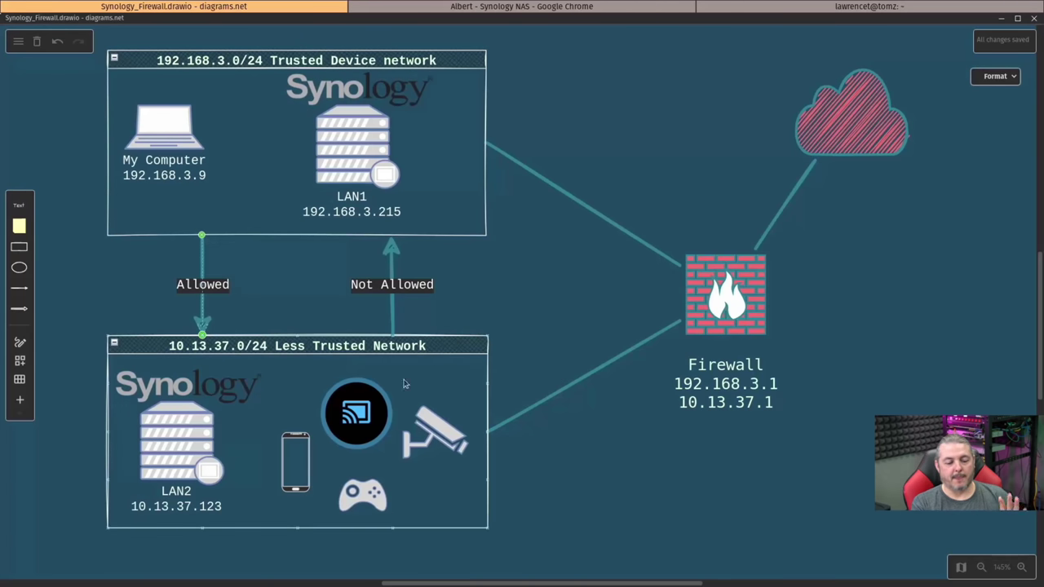
{"action": "left_click", "coordinate": [196, 455]}
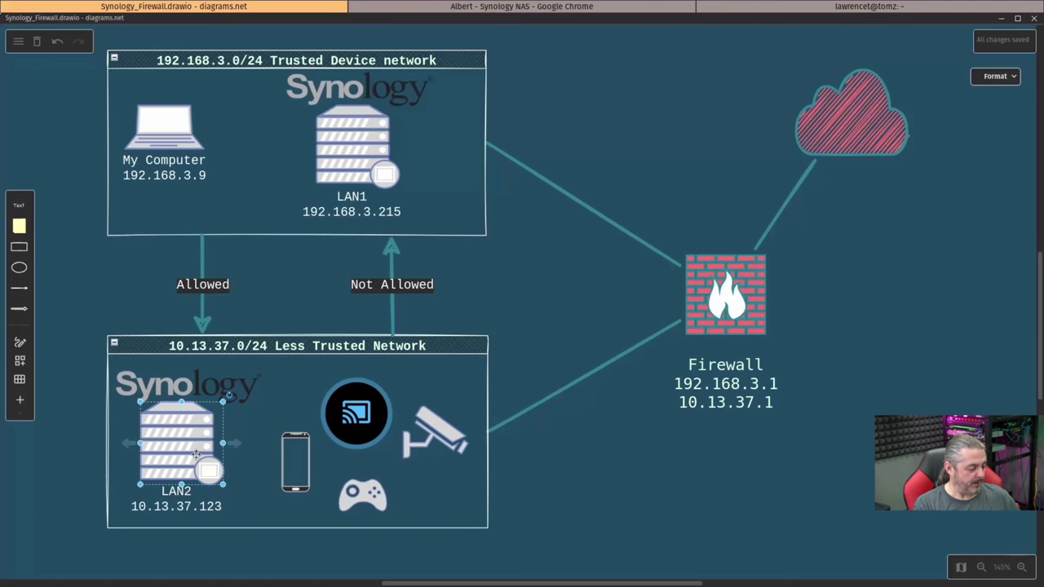
Switch to the Synology NAS window in Chrome and check the LAN 1 and LAN 2 network interface settings
{"action": "key", "text": "super"}
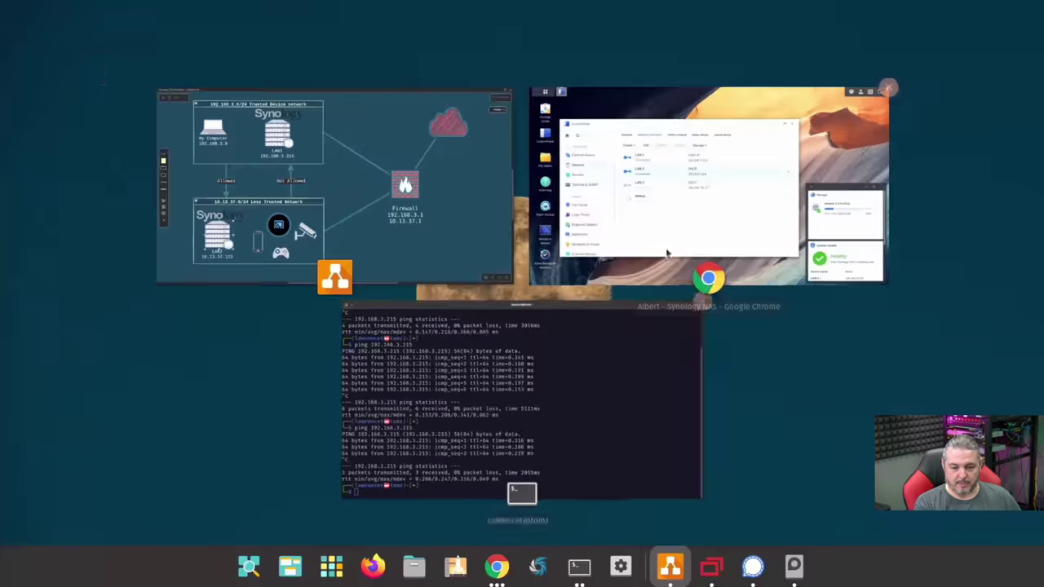
{"action": "left_click", "coordinate": [661, 228]}
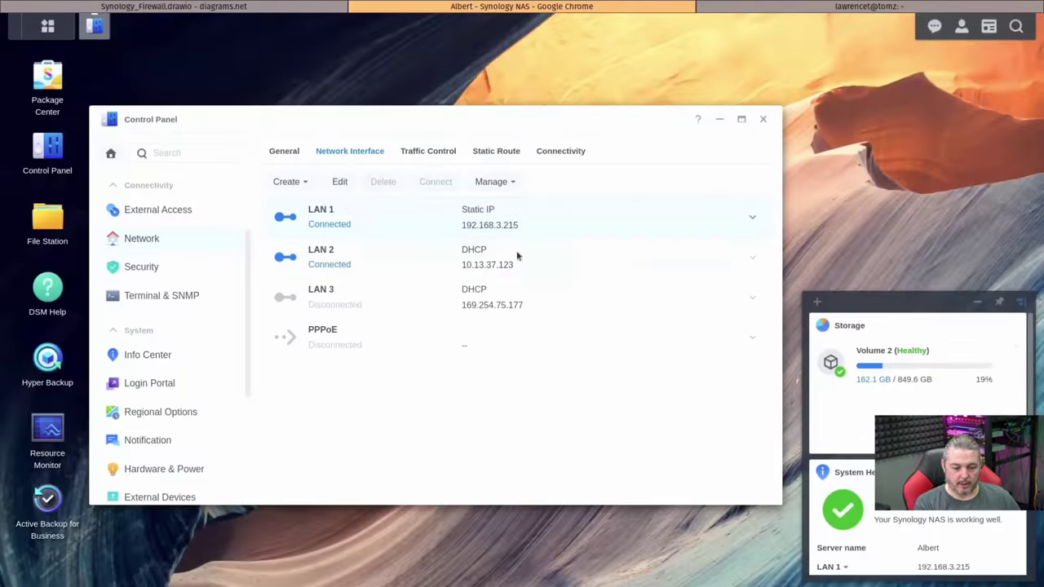
{"action": "left_click", "coordinate": [364, 262]}
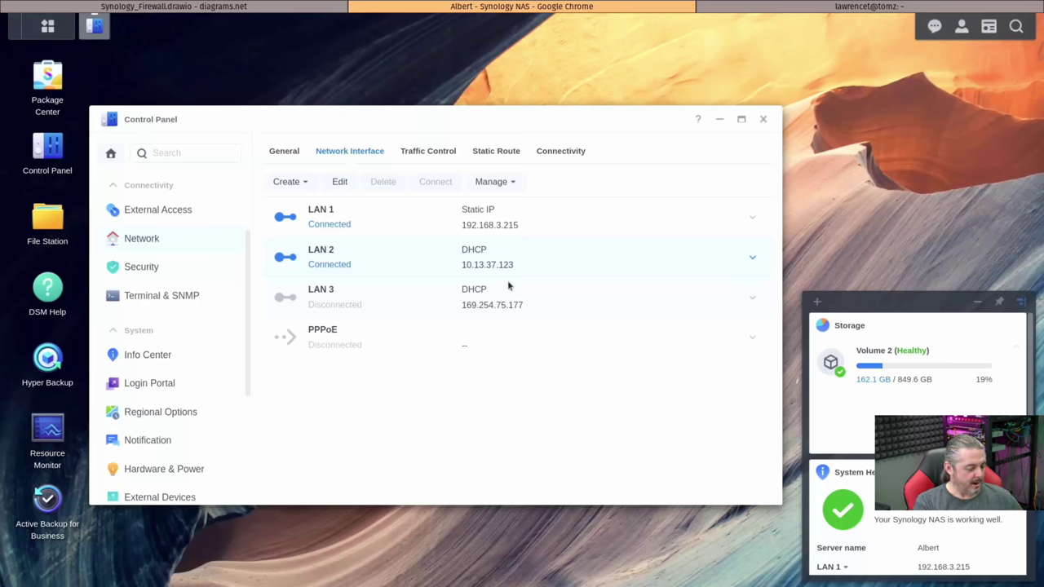
Switch to the remote Windows server, reload the NAS sign-in page, and ping 10.13.37.123 from the command prompt
{"action": "key", "text": "super"}
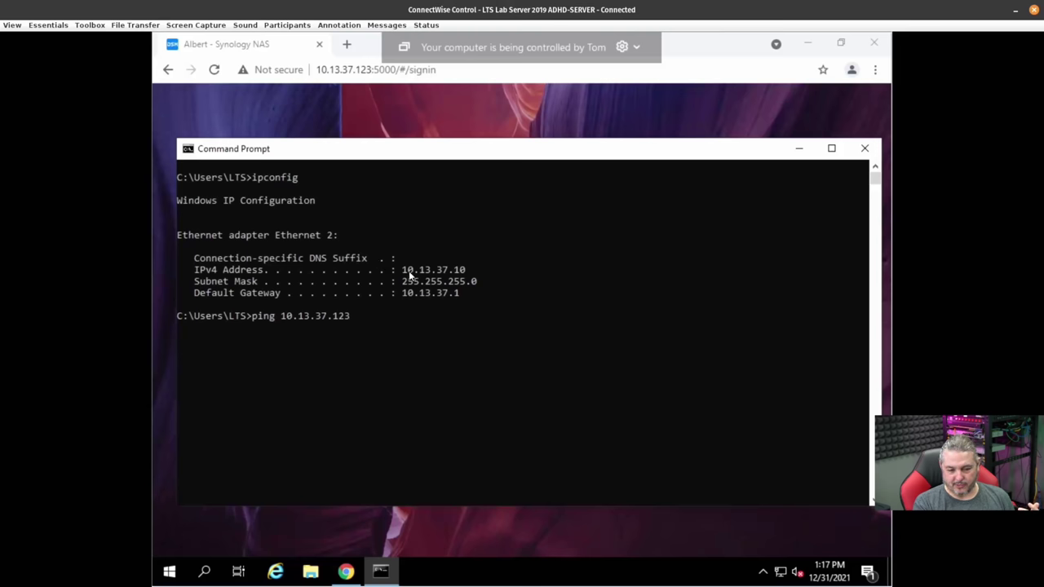
{"action": "left_click", "coordinate": [213, 70]}
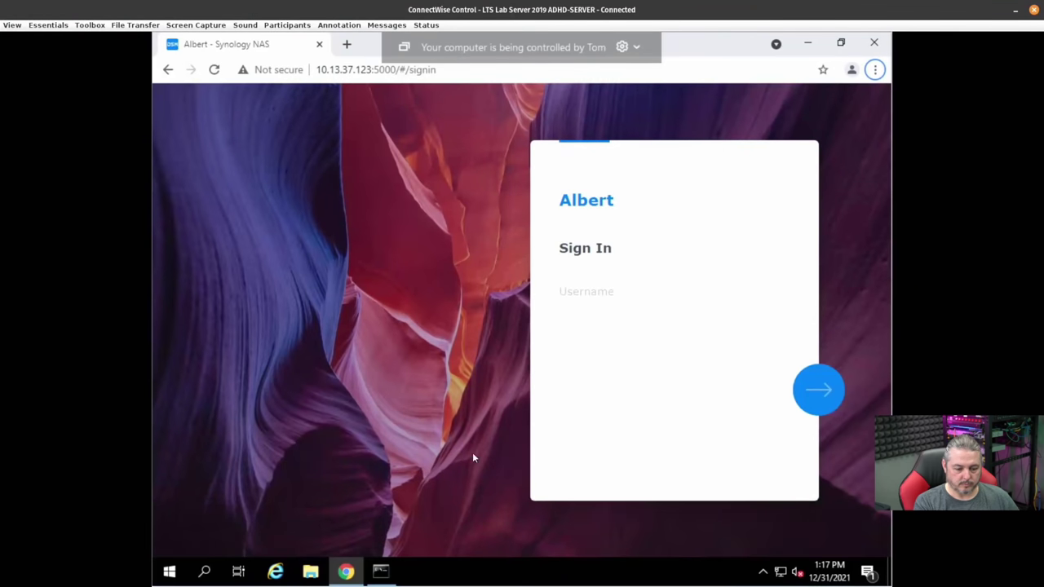
{"action": "left_click", "coordinate": [380, 571]}
{"action": "left_click", "coordinate": [446, 364]}
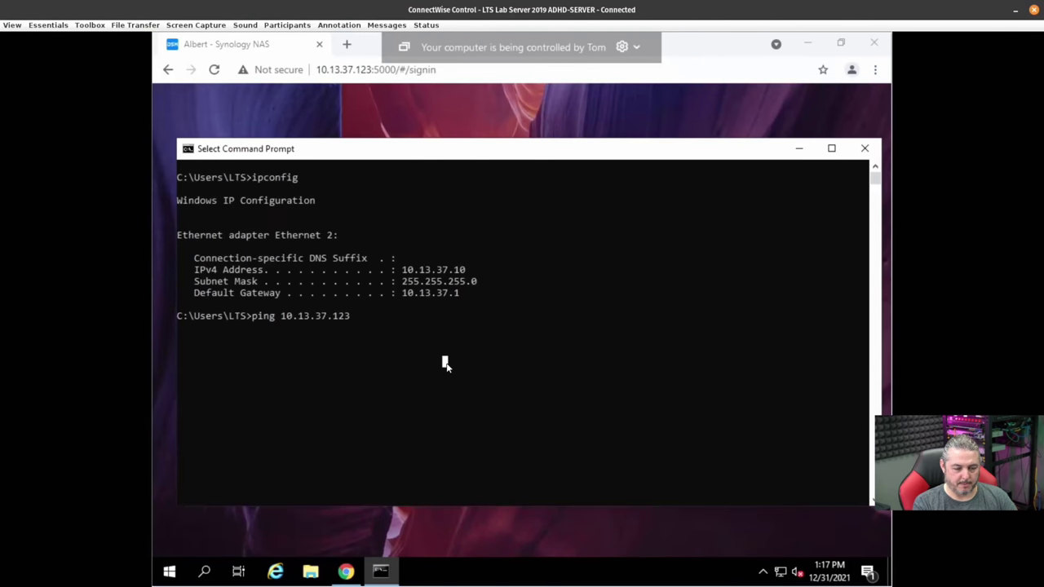
{"action": "key", "text": "Escape"}
{"action": "key", "text": "Return"}
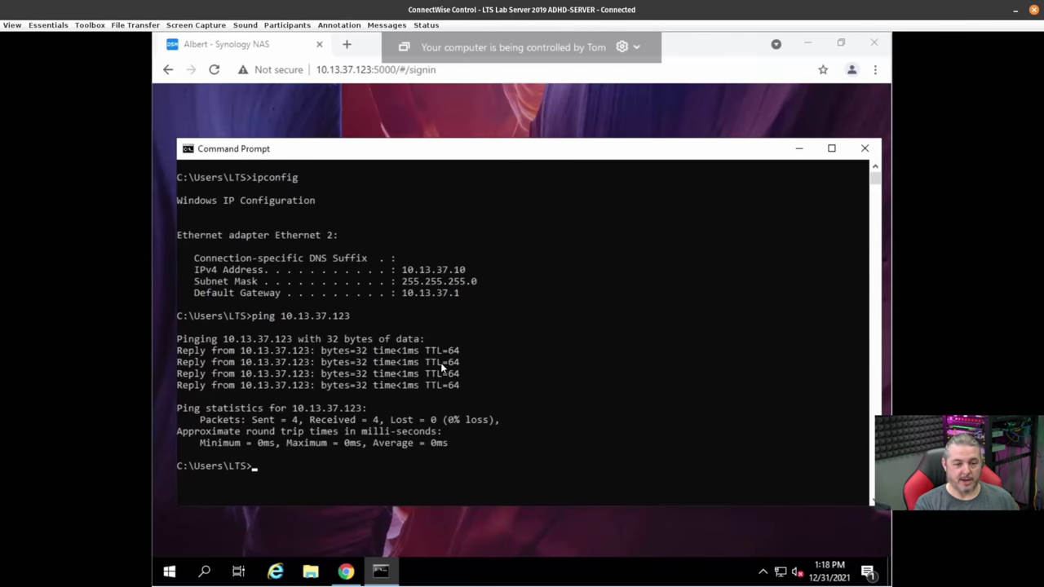
Return to the Synology NAS in Chrome, enable the firewall in the Security settings, and apply the change
{"action": "key", "text": "super"}
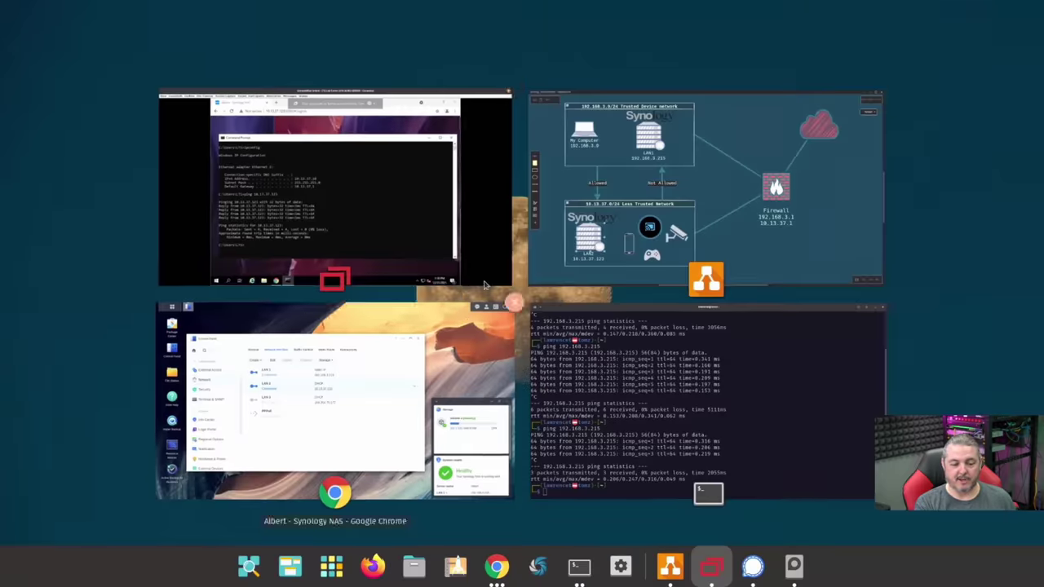
{"action": "left_click", "coordinate": [377, 389]}
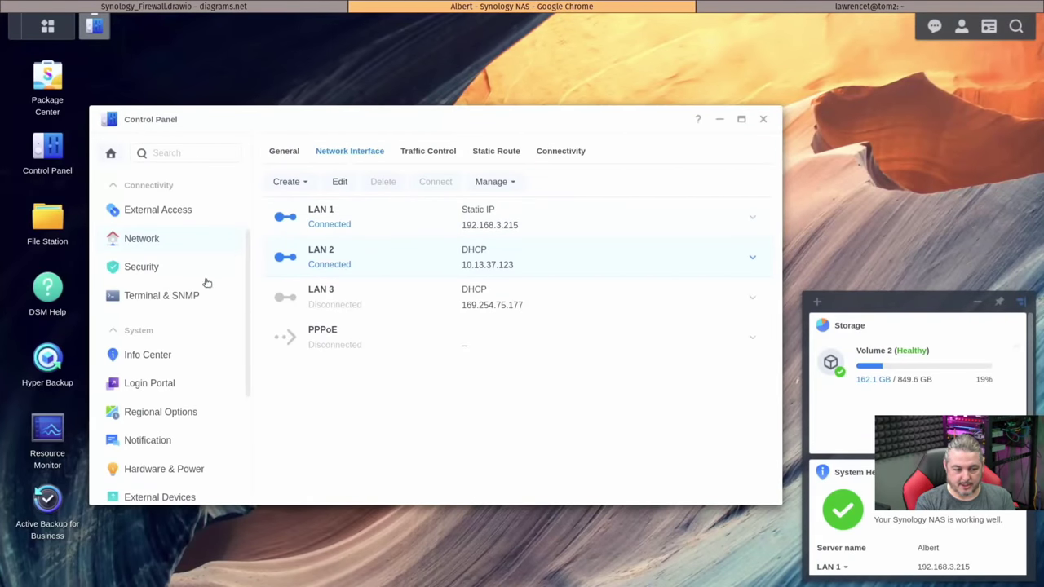
{"action": "left_click", "coordinate": [153, 277]}
{"action": "left_click", "coordinate": [371, 152]}
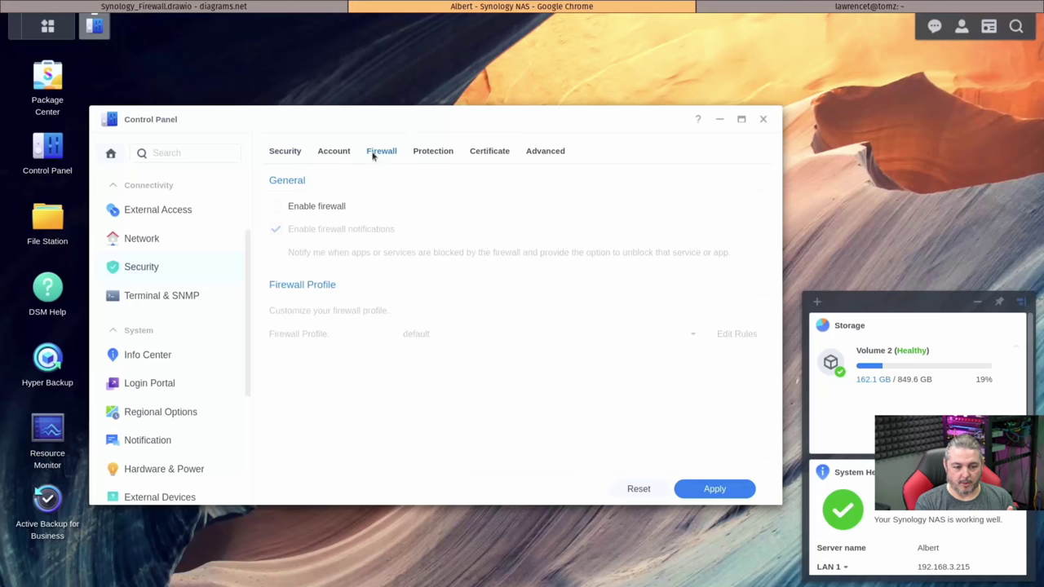
{"action": "left_click", "coordinate": [306, 207]}
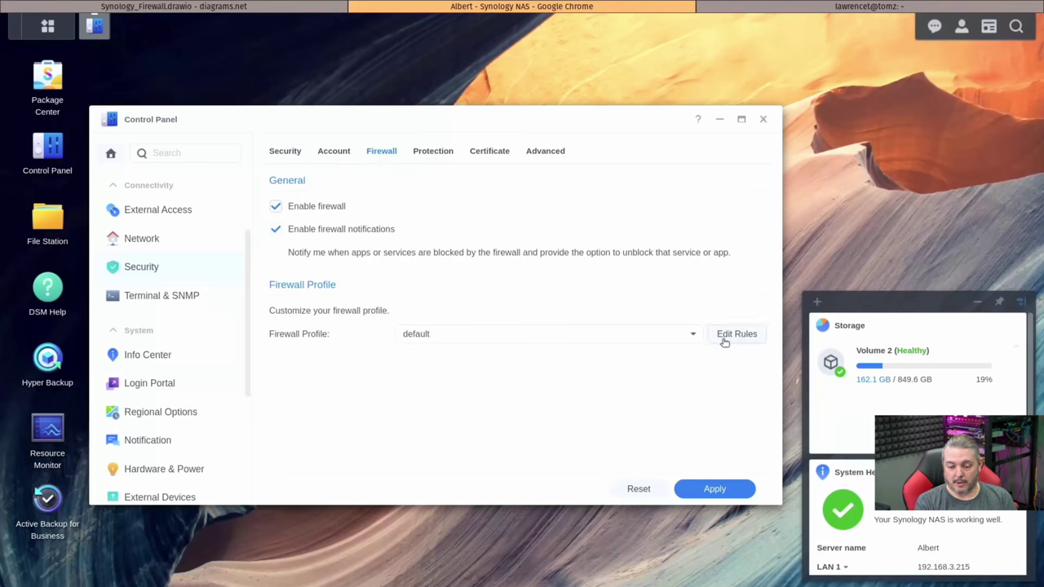
{"action": "left_click", "coordinate": [720, 492]}
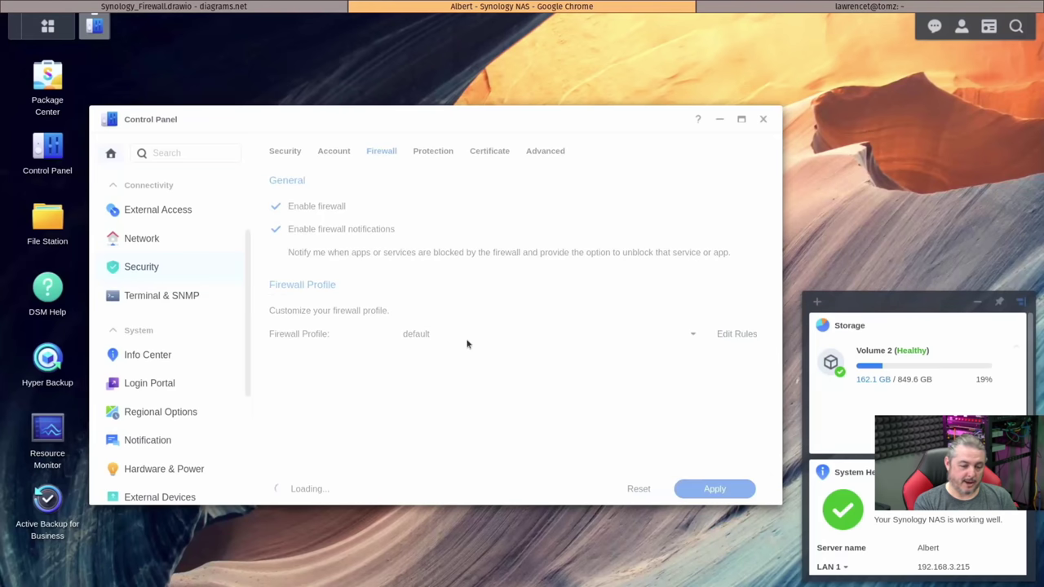
Examine the default firewall profile's rules and unmatched-traffic policy for LAN 1 and LAN 2, then close the profile
{"action": "left_click", "coordinate": [733, 334]}
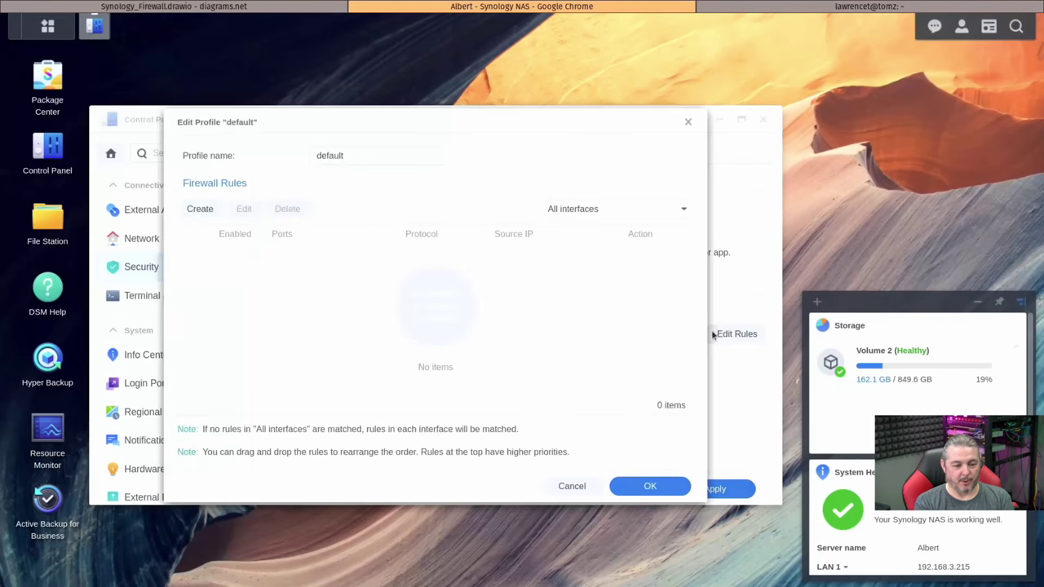
{"action": "left_click", "coordinate": [571, 212]}
{"action": "left_click", "coordinate": [573, 253]}
{"action": "left_click", "coordinate": [581, 217]}
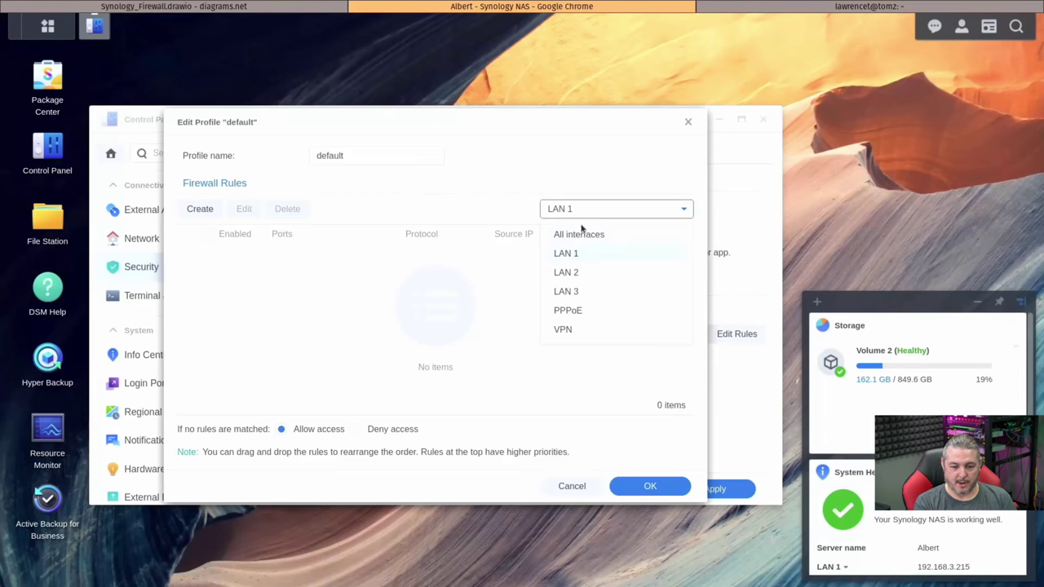
{"action": "left_click", "coordinate": [587, 270]}
{"action": "left_click", "coordinate": [280, 429]}
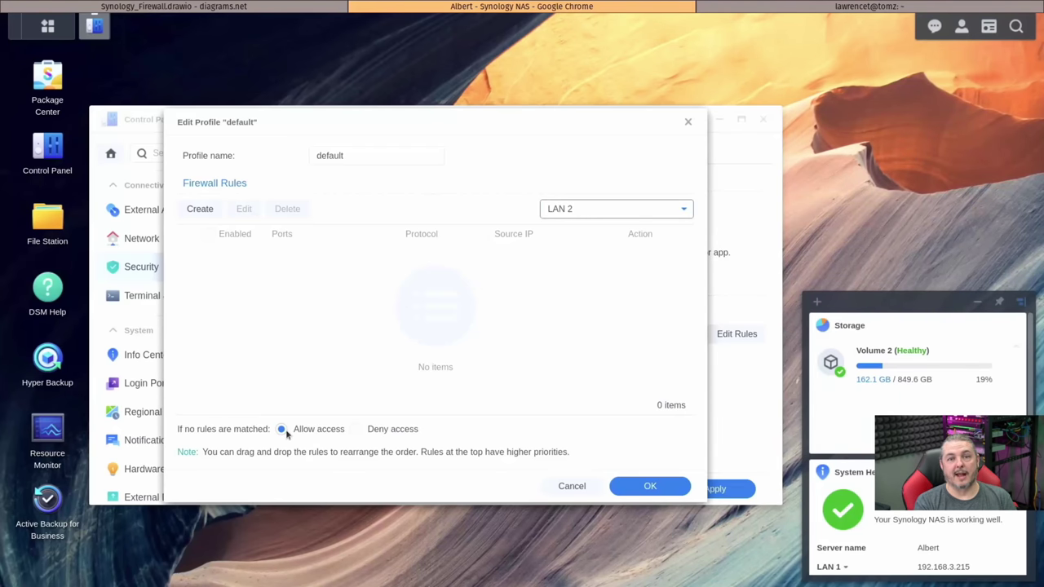
{"action": "left_click", "coordinate": [688, 124]}
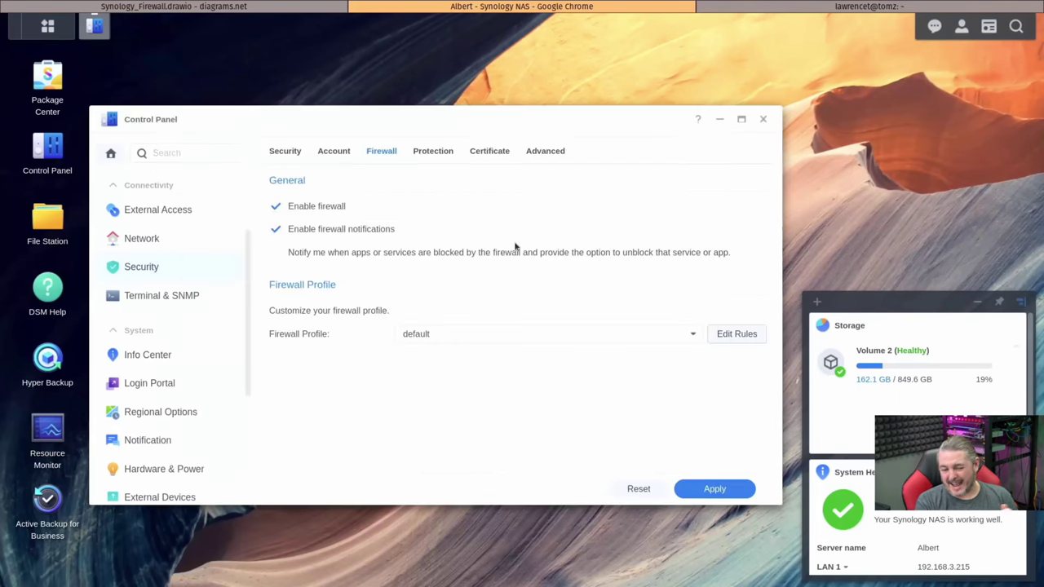
Create a new firewall profile in the profile manager and name it YT Demo
{"action": "left_click", "coordinate": [695, 335]}
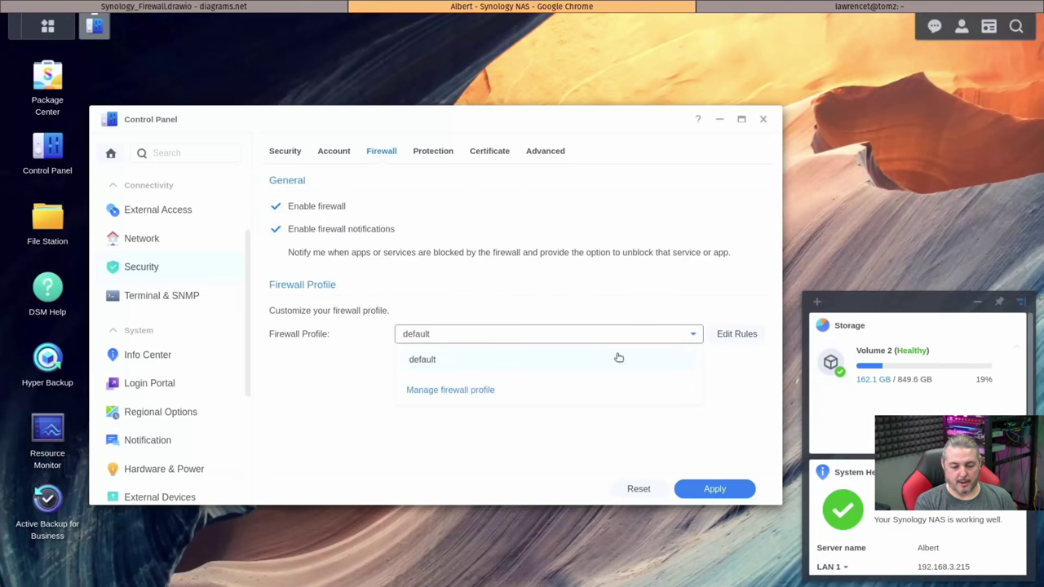
{"action": "left_click", "coordinate": [481, 390]}
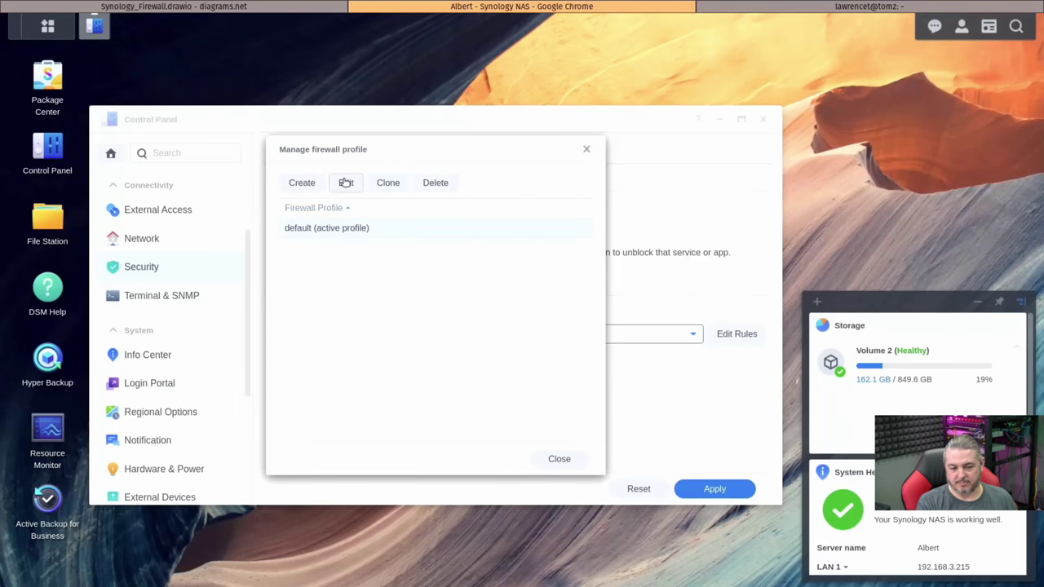
{"action": "left_click", "coordinate": [302, 184]}
{"action": "left_click", "coordinate": [343, 160]}
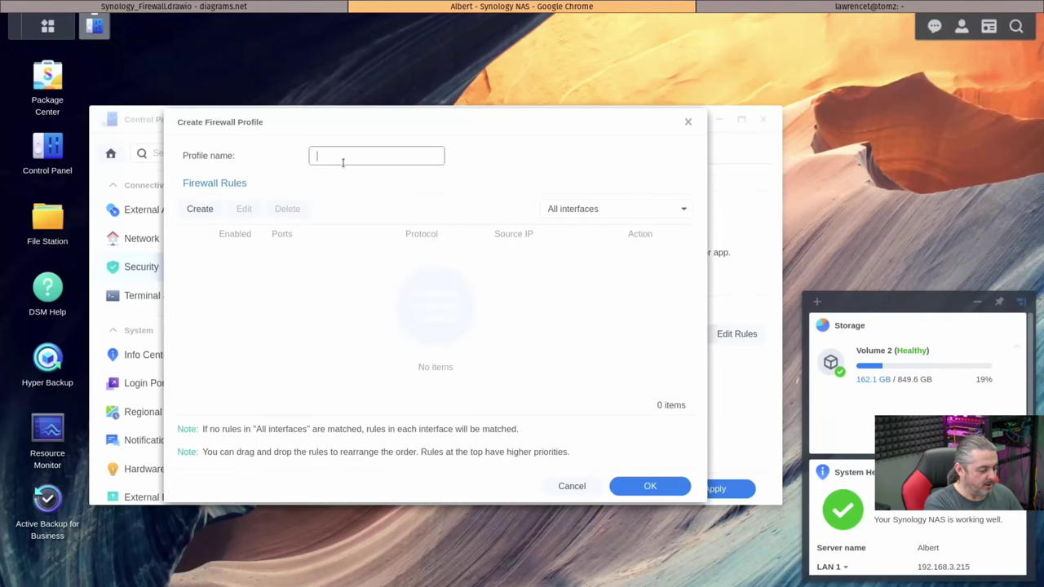
{"action": "type", "text": "T"}
{"action": "key", "text": "BackSpace"}
{"action": "type", "text": "TY"}
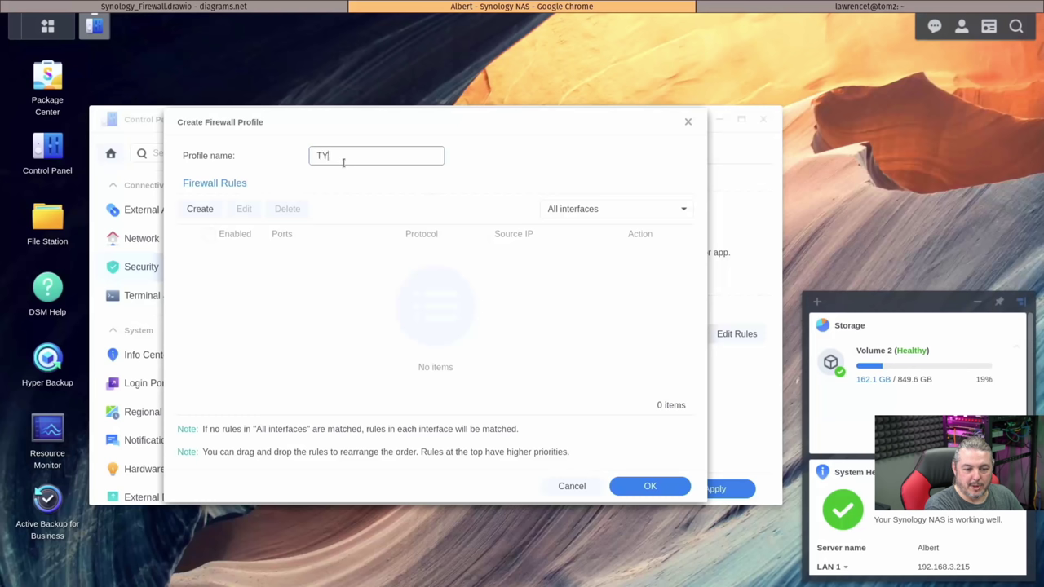
{"action": "key", "text": "BackSpace"}
{"action": "key", "text": "BackSpace"}
{"action": "type", "text": "YT"}
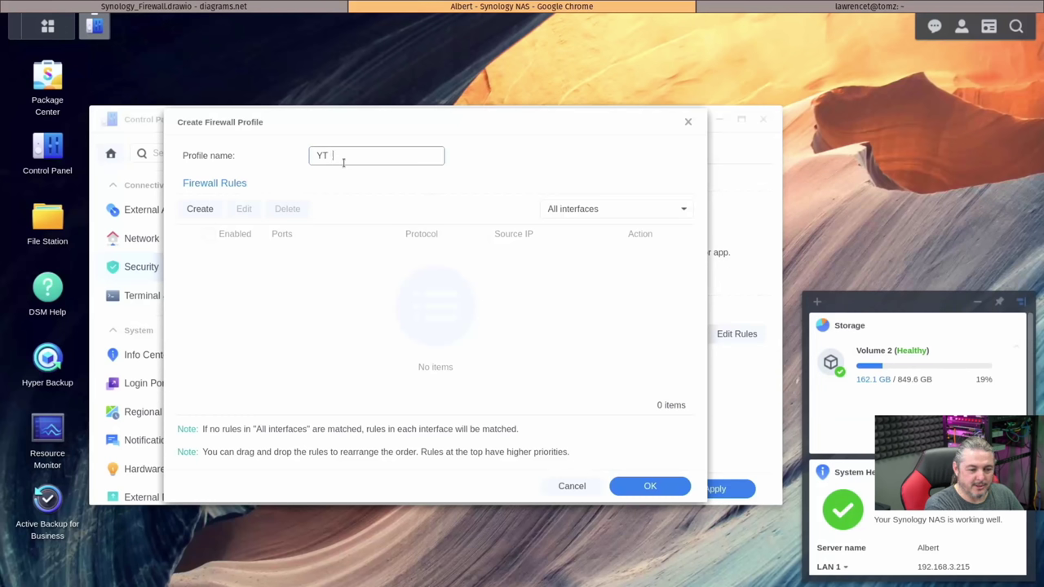
{"action": "type", "text": " Demo"}
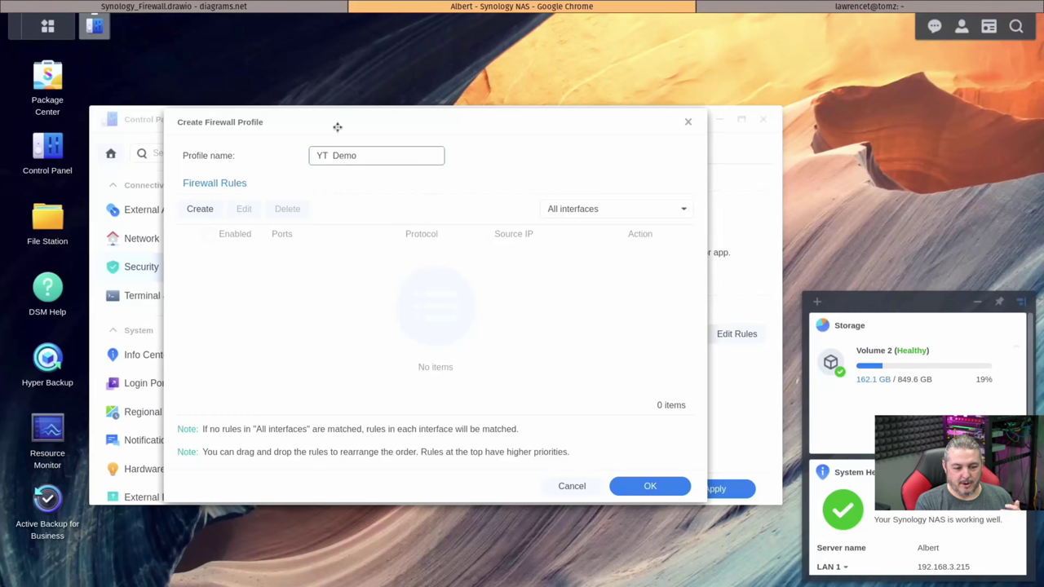
Start a LAN 2 rule in the profile covering the built-in DSM applications on HTTP port 5000 and HTTPS port 5001
{"action": "left_click", "coordinate": [605, 212]}
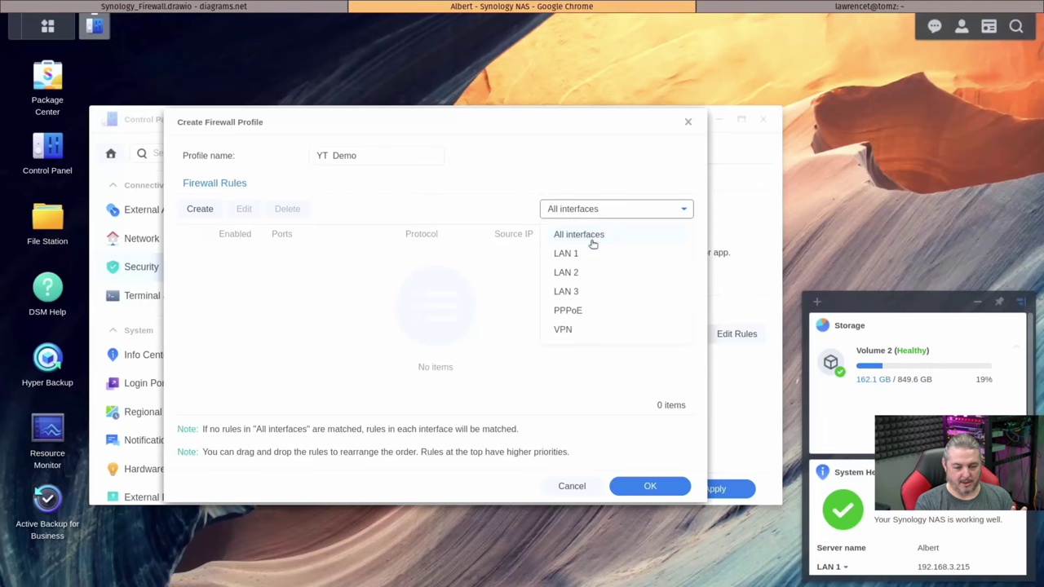
{"action": "left_click", "coordinate": [589, 255]}
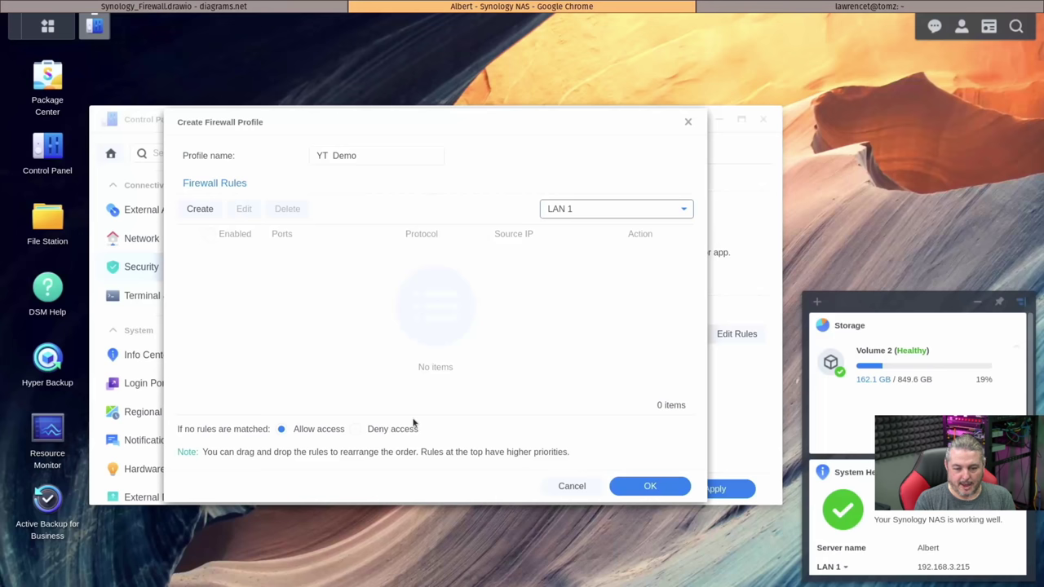
{"action": "left_click", "coordinate": [559, 219]}
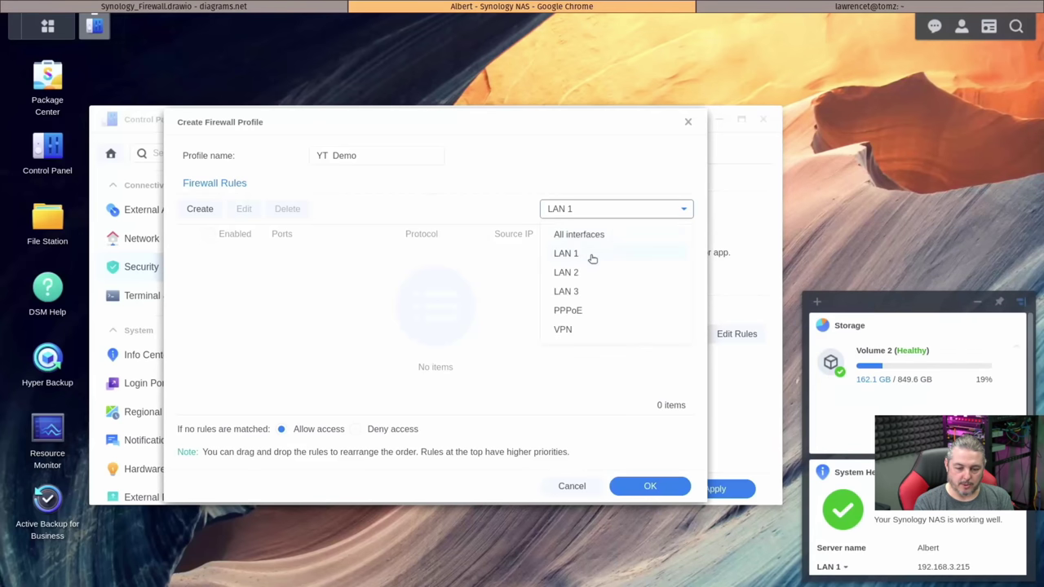
{"action": "left_click", "coordinate": [597, 276]}
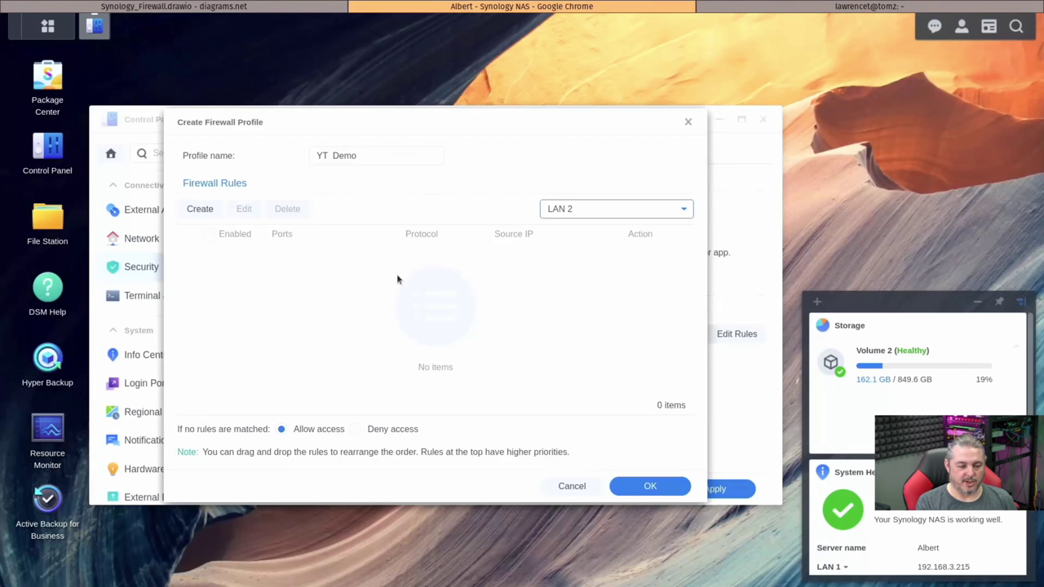
{"action": "left_click", "coordinate": [200, 211]}
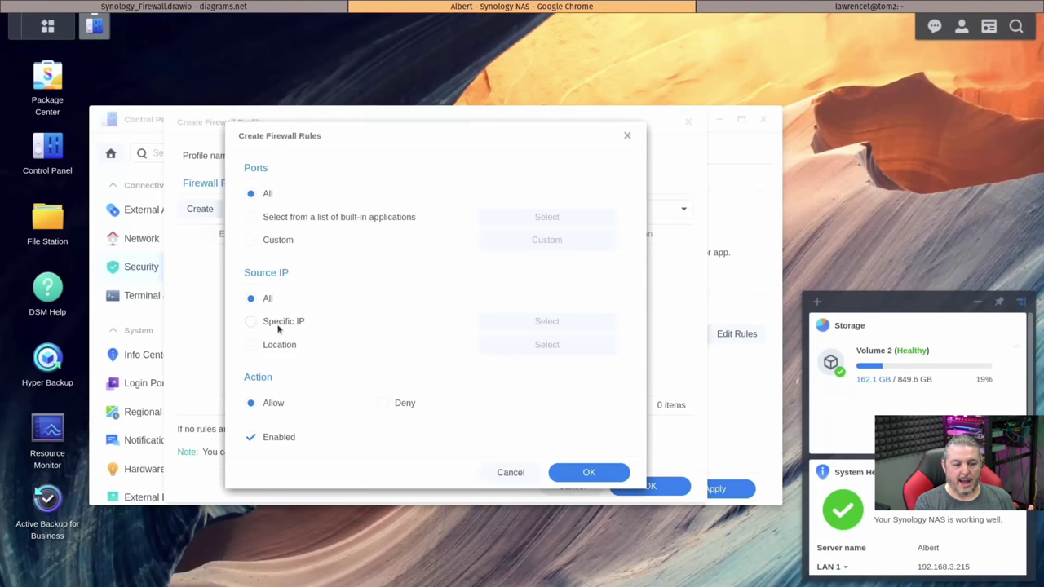
{"action": "left_click", "coordinate": [277, 219]}
{"action": "left_click", "coordinate": [510, 217]}
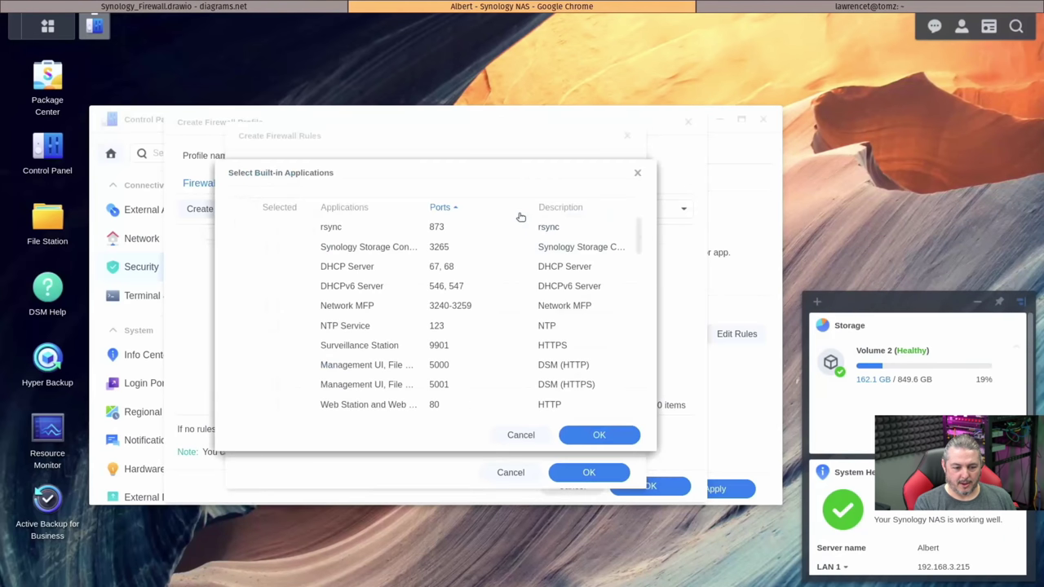
{"action": "left_click", "coordinate": [274, 368]}
{"action": "left_click", "coordinate": [274, 386]}
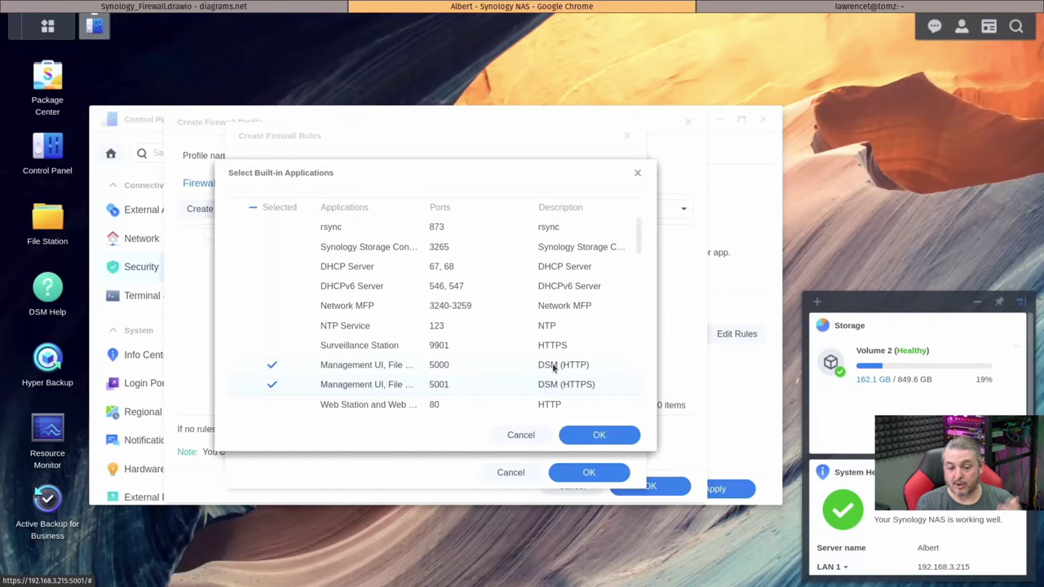
Add the SSH encrypted terminal service on port 22 to the rule's built-in applications and accept the selection
{"action": "scroll", "coordinate": [558, 363], "scroll_direction": "down", "scroll_amount": 5}
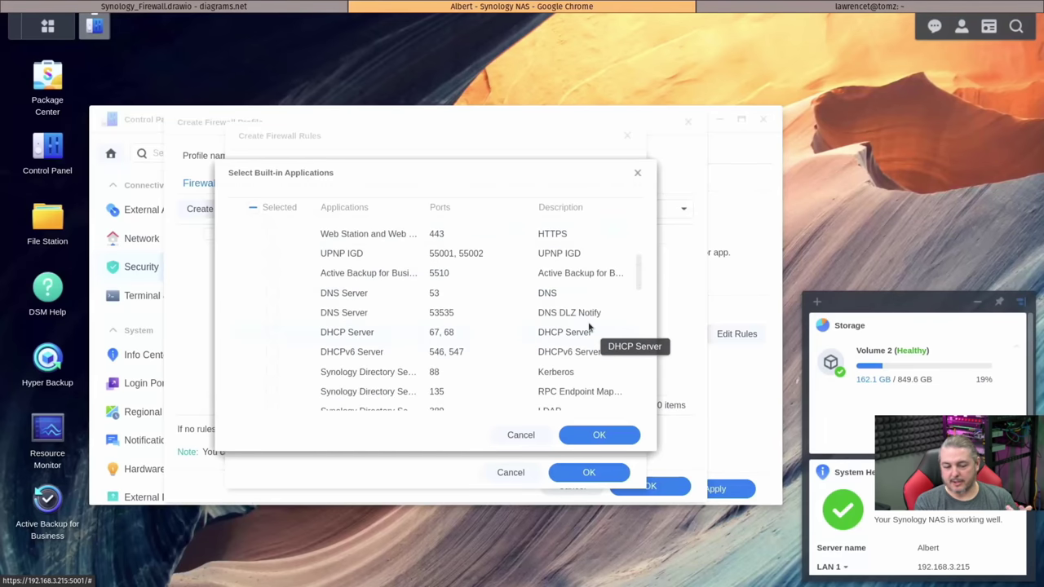
{"action": "scroll", "coordinate": [589, 326], "scroll_direction": "down", "scroll_amount": 12}
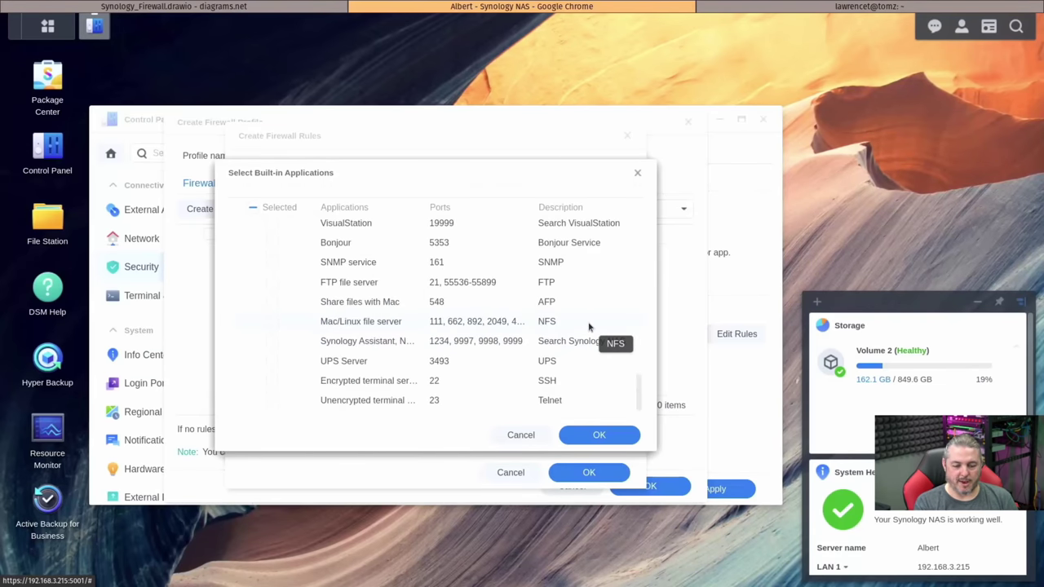
{"action": "scroll", "coordinate": [591, 330], "scroll_direction": "up", "scroll_amount": 5}
{"action": "scroll", "coordinate": [591, 330], "scroll_direction": "down", "scroll_amount": 6}
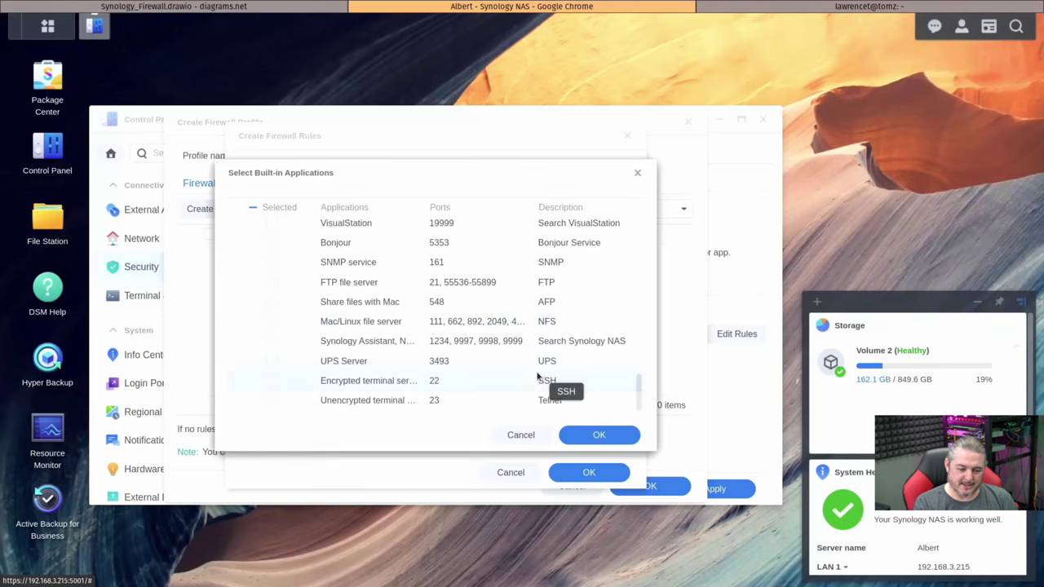
{"action": "left_click", "coordinate": [272, 381]}
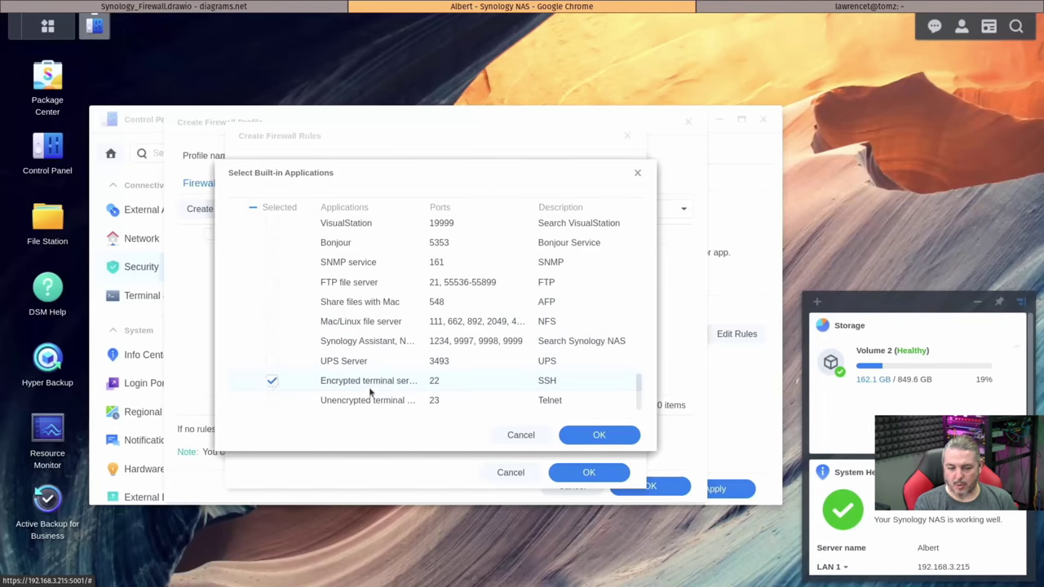
{"action": "scroll", "coordinate": [555, 383], "scroll_direction": "up", "scroll_amount": 4}
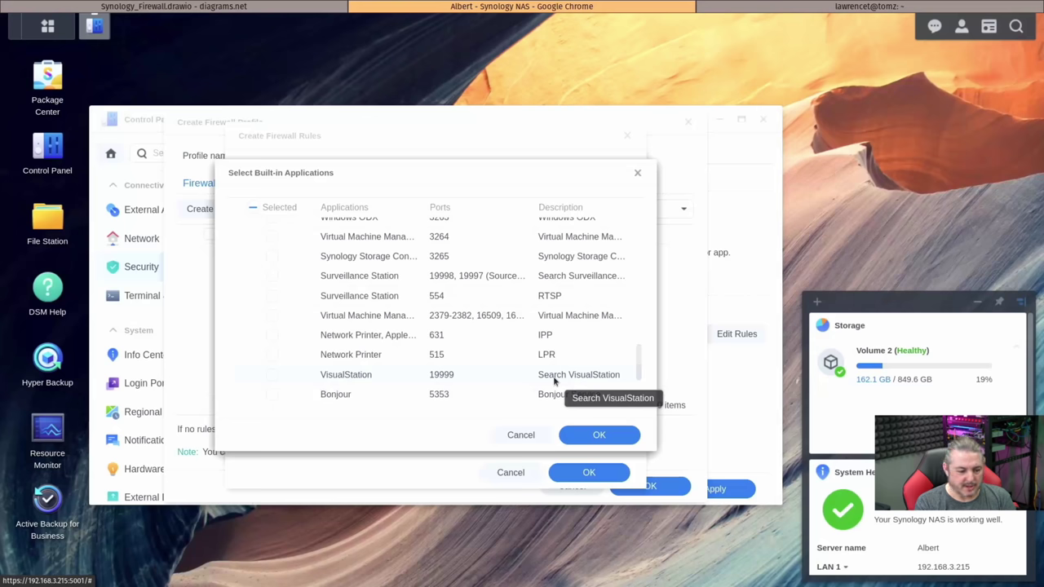
{"action": "scroll", "coordinate": [547, 352], "scroll_direction": "up", "scroll_amount": 8}
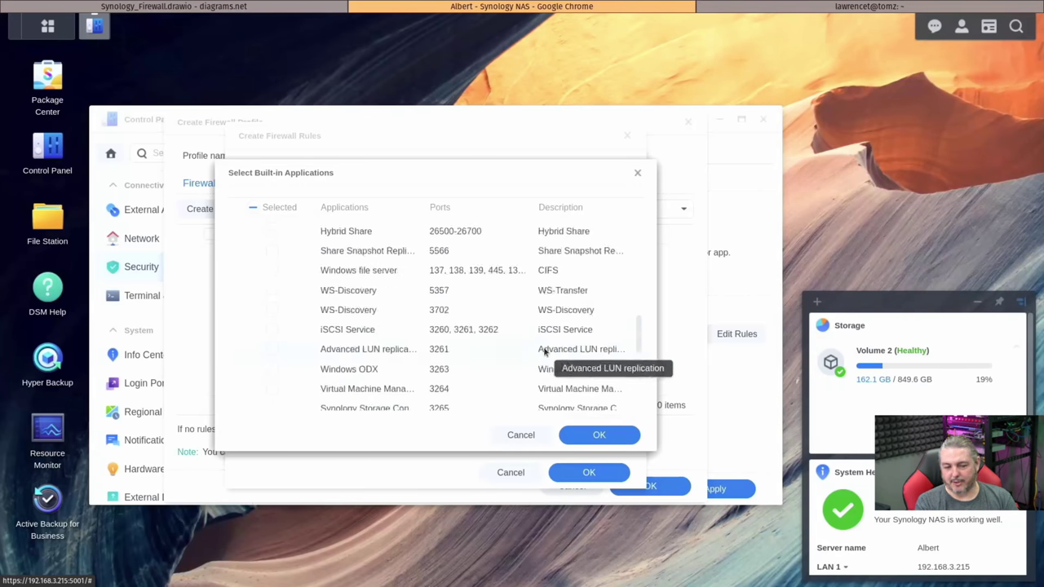
{"action": "scroll", "coordinate": [545, 351], "scroll_direction": "up", "scroll_amount": 5}
{"action": "scroll", "coordinate": [545, 350], "scroll_direction": "down", "scroll_amount": 2}
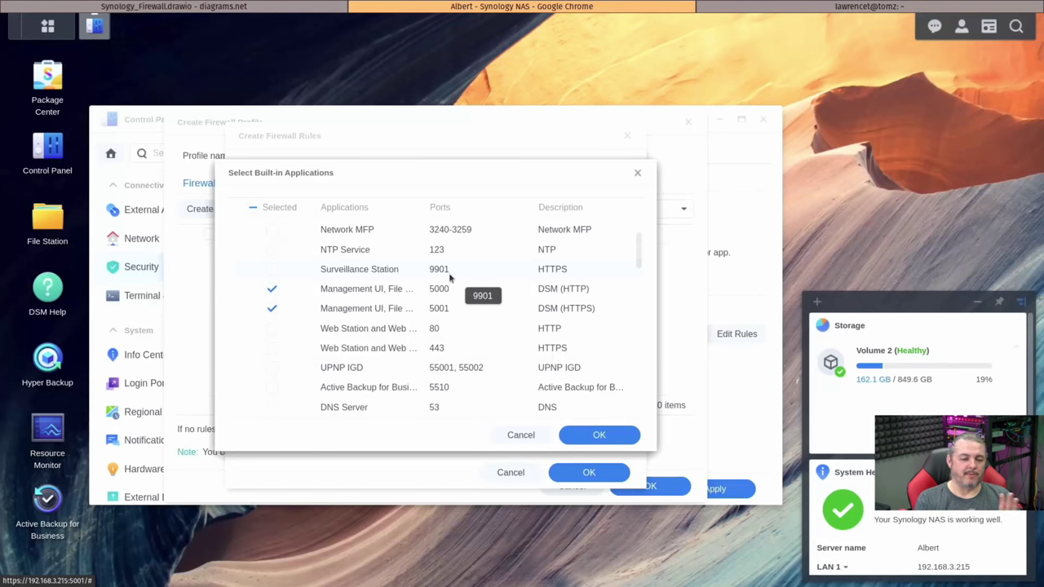
{"action": "left_click", "coordinate": [616, 436]}
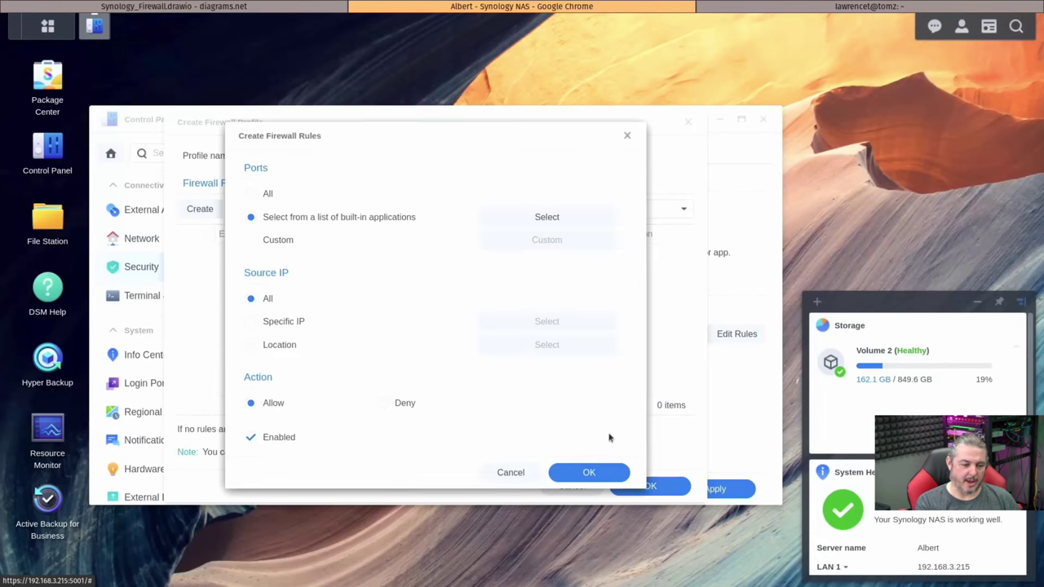
Set the rule's action to Deny for all source IPs, save the rule and the profile, and close the profile manager
{"action": "left_click", "coordinate": [382, 404]}
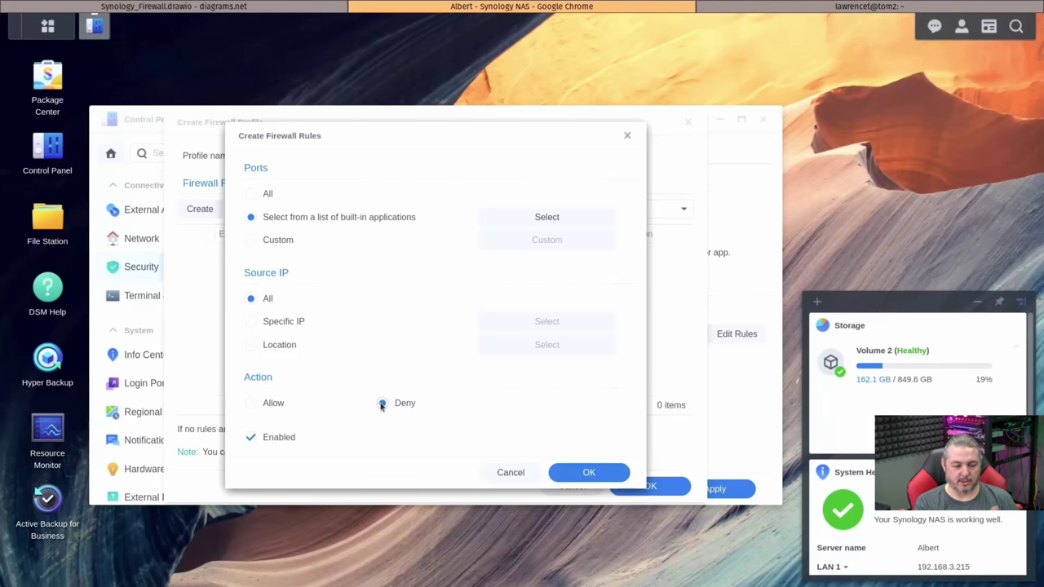
{"action": "left_click", "coordinate": [584, 473]}
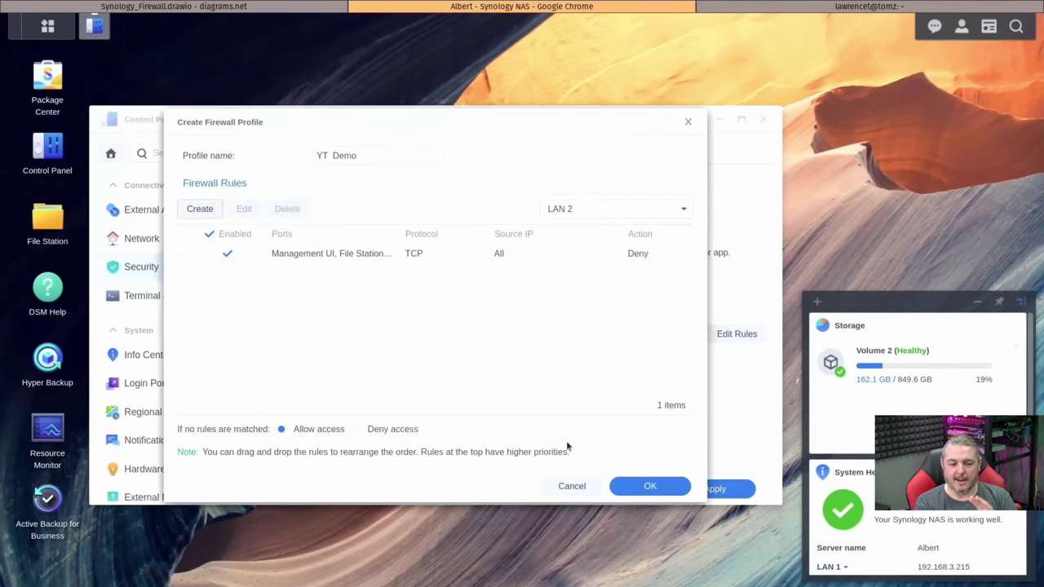
{"action": "left_click", "coordinate": [324, 255]}
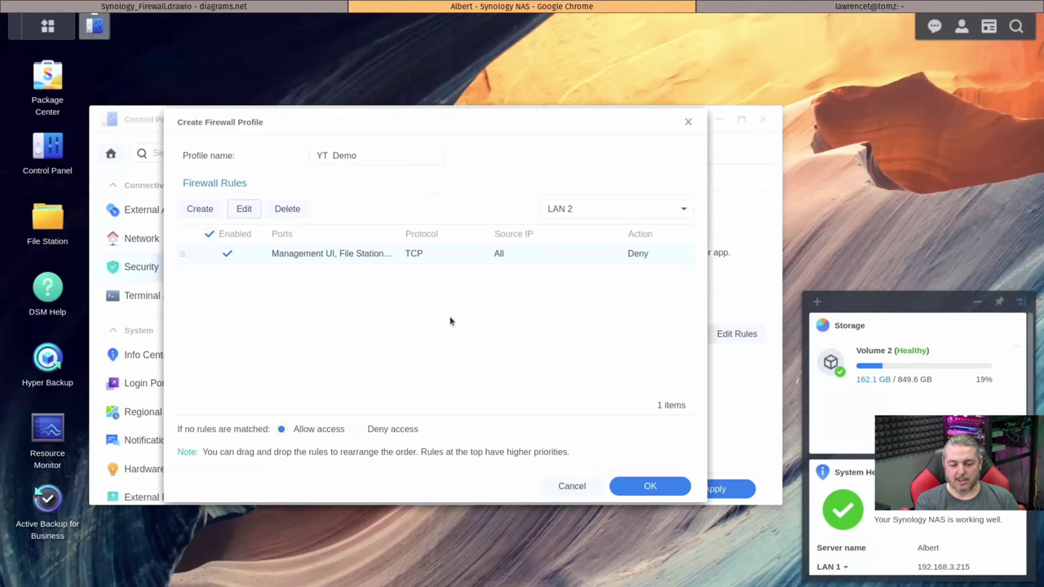
{"action": "left_click", "coordinate": [667, 485]}
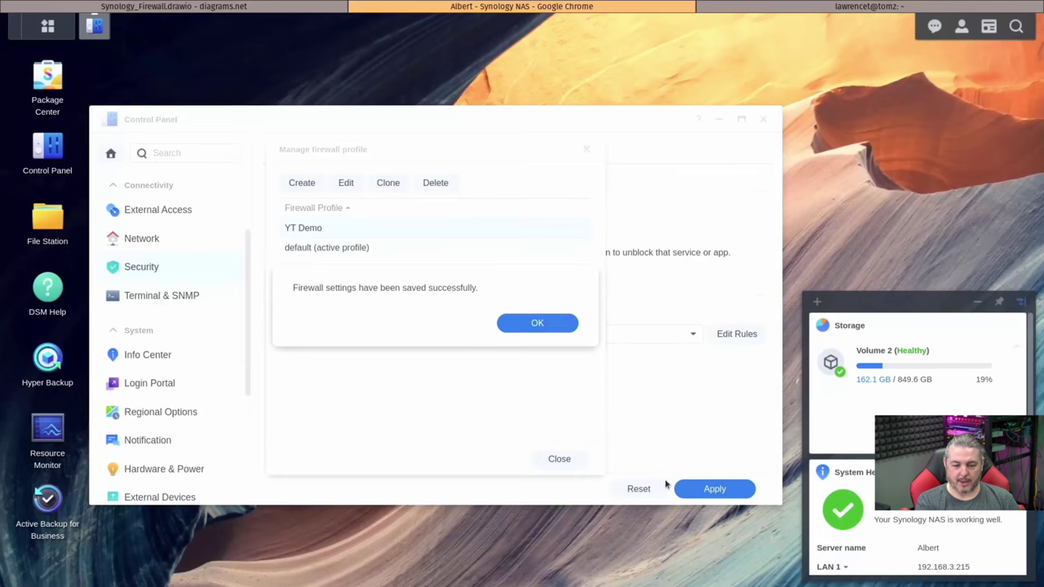
{"action": "left_click", "coordinate": [543, 325]}
{"action": "left_click", "coordinate": [565, 458]}
Make YT Demo the active firewall profile and apply the change
{"action": "left_click", "coordinate": [462, 333]}
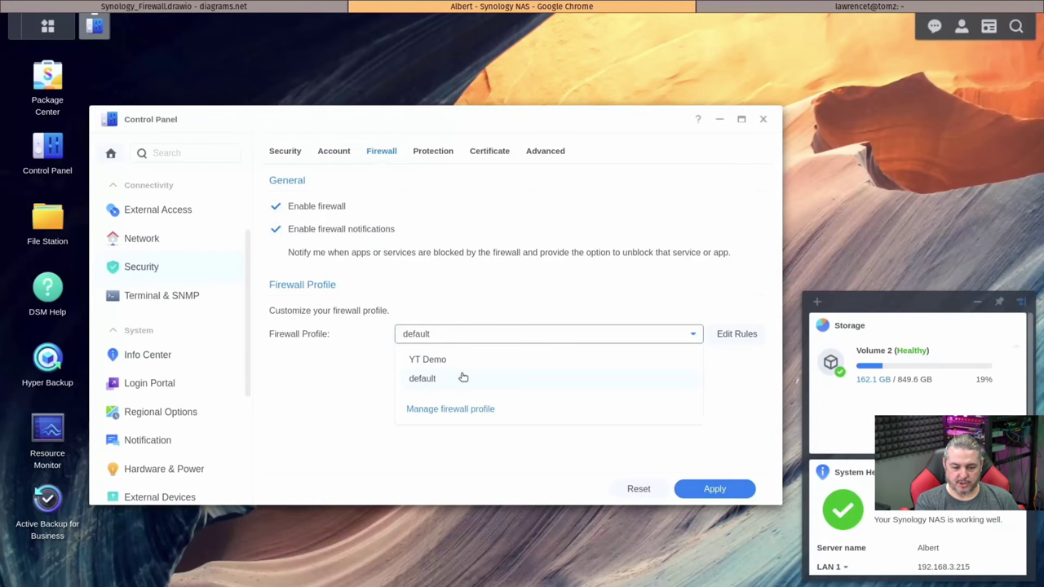
{"action": "left_click", "coordinate": [459, 363]}
{"action": "left_click", "coordinate": [710, 488]}
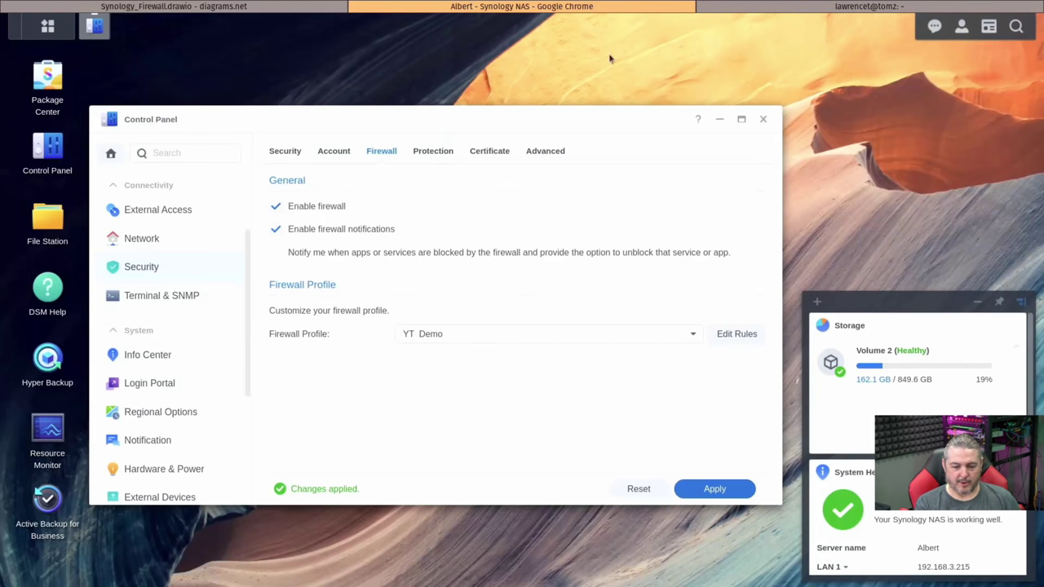
Switch to the remote Windows server, ping 10.13.37.123 again, and reload the NAS sign-in page
{"action": "key", "text": "alt+Tab"}
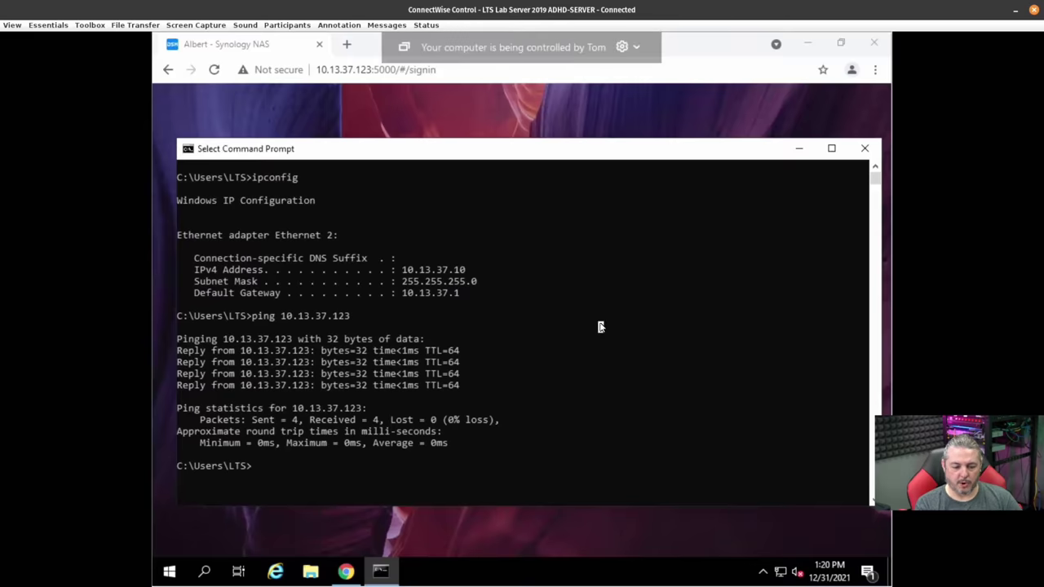
{"action": "key", "text": "Up"}
{"action": "key", "text": "Return"}
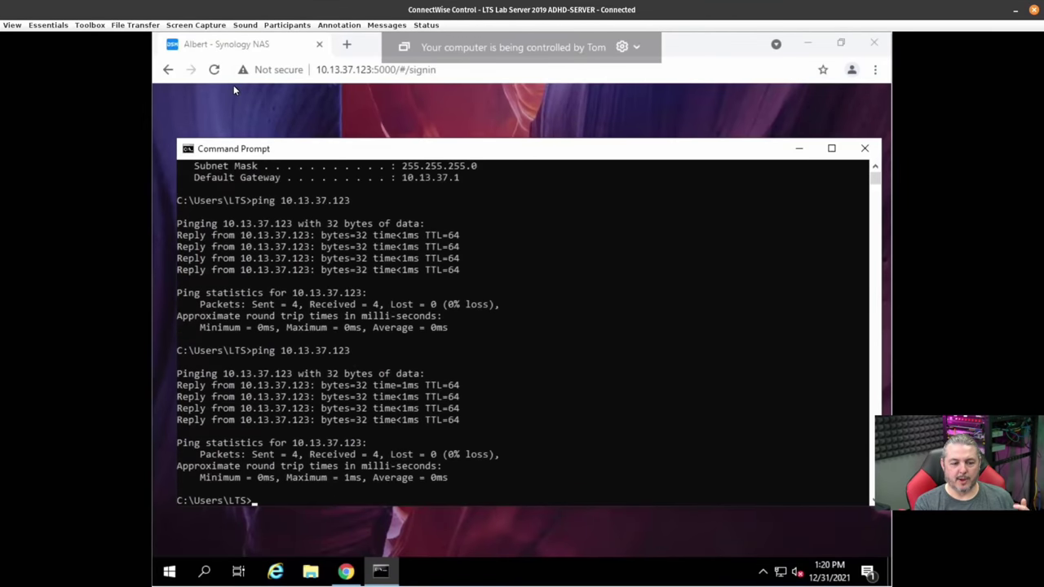
{"action": "left_click", "coordinate": [210, 71]}
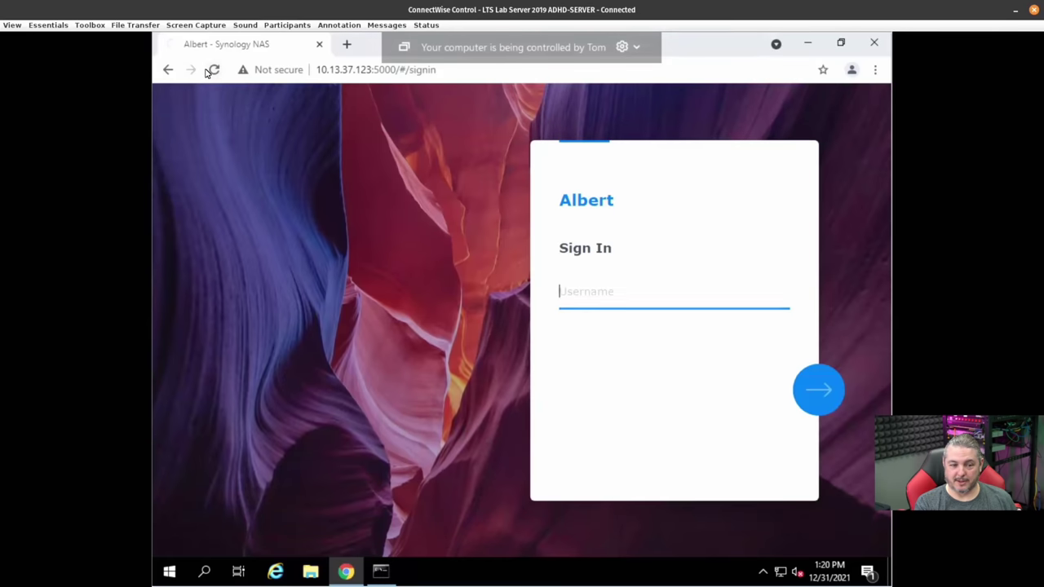
{"action": "left_click", "coordinate": [210, 70]}
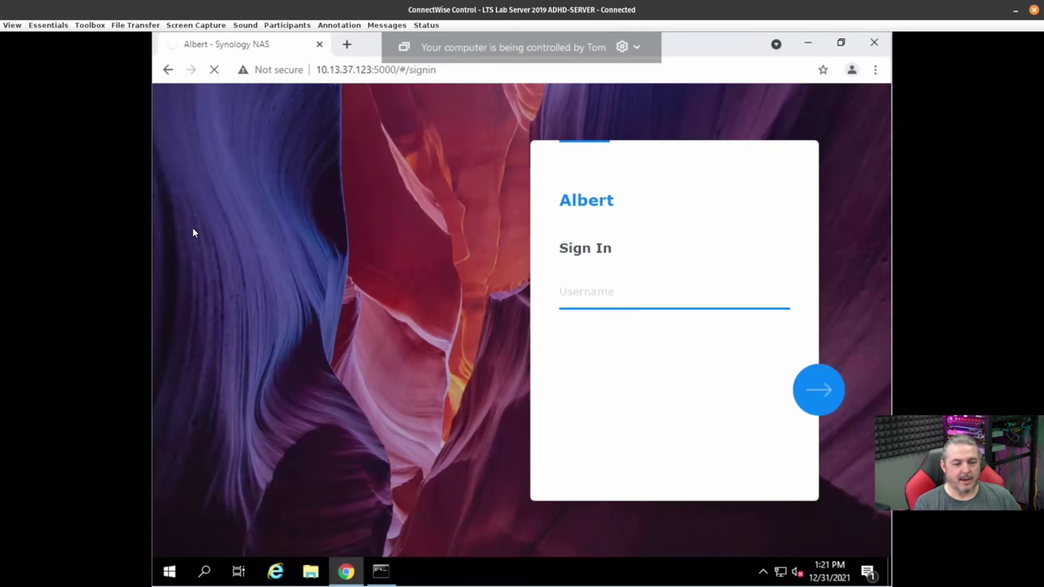
Switch back to the NAS Control Panel and open the YT Demo firewall profile's rules for LAN 2
{"action": "key", "text": "ctrl+F9"}
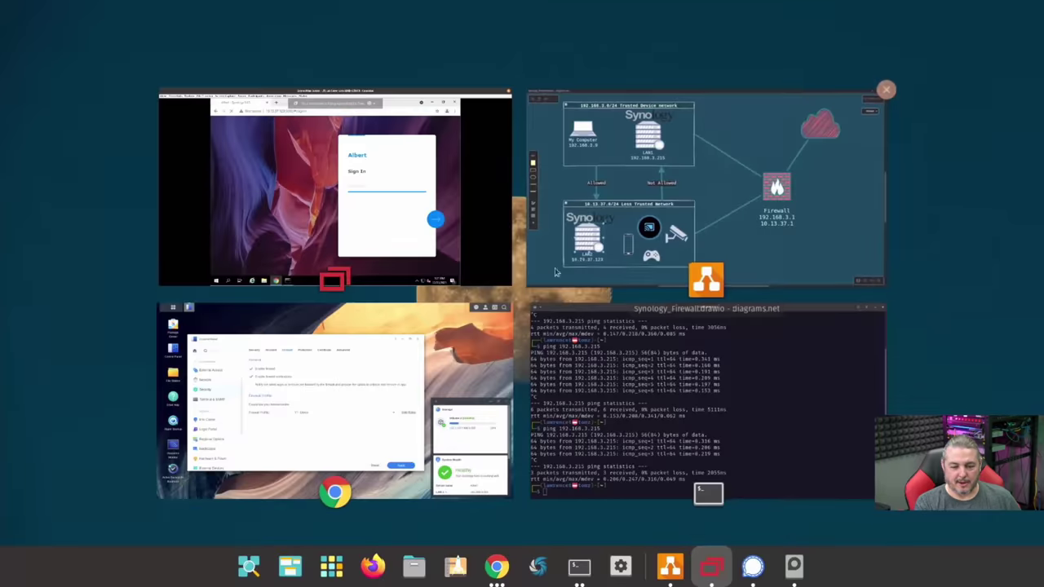
{"action": "left_click", "coordinate": [270, 422]}
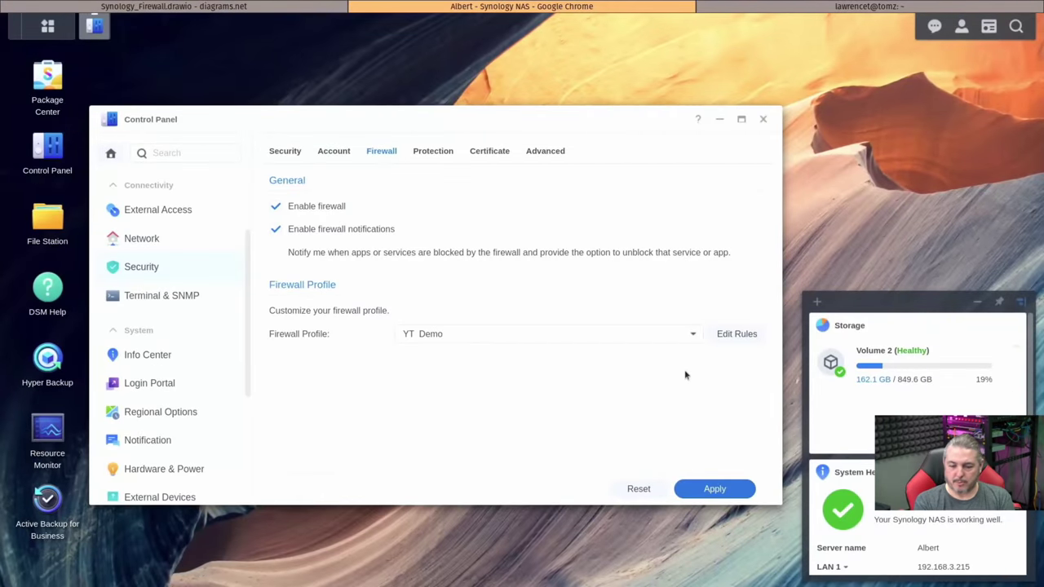
{"action": "left_click", "coordinate": [737, 334]}
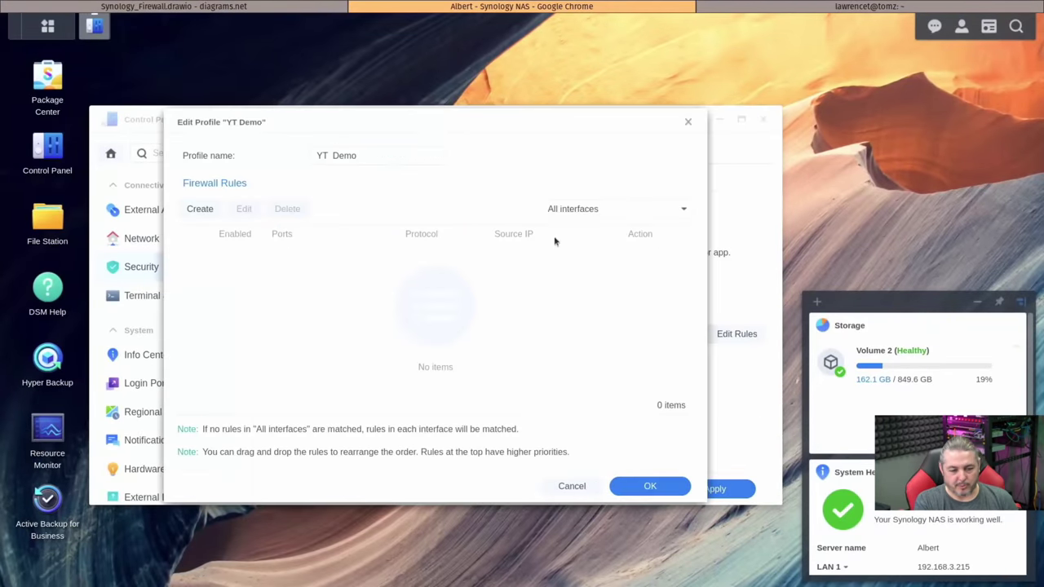
{"action": "left_click", "coordinate": [620, 212]}
{"action": "left_click", "coordinate": [599, 272]}
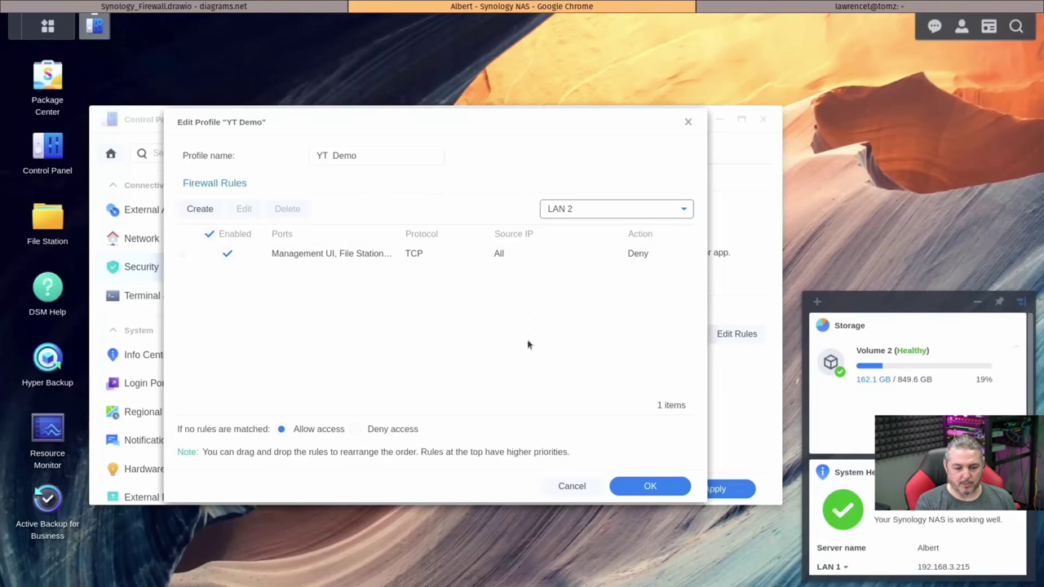
Create a LAN 2 firewall rule that allows all ports from the single host 10.13.37.10
{"action": "left_click", "coordinate": [209, 211]}
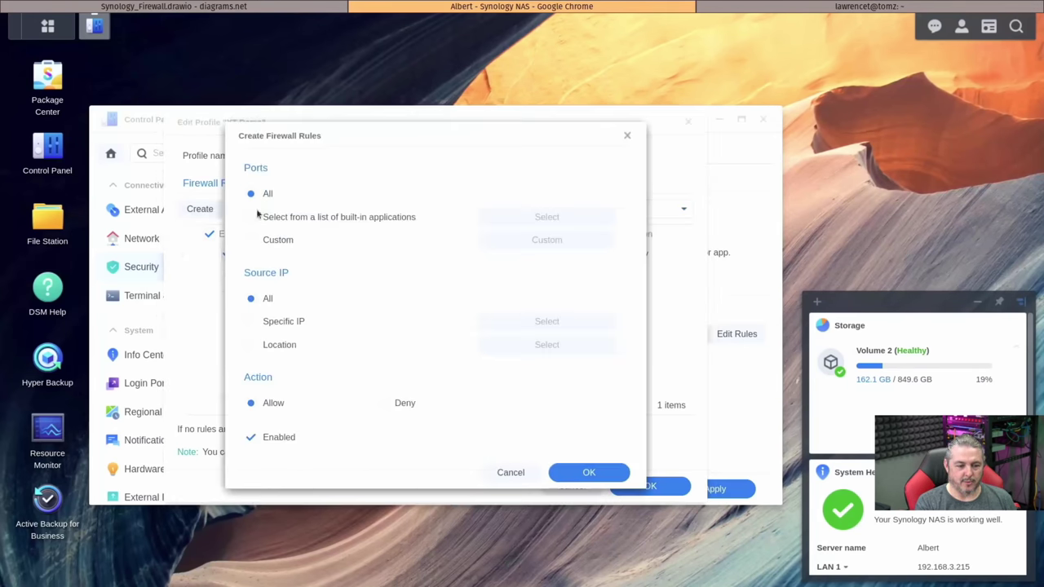
{"action": "left_click", "coordinate": [277, 322]}
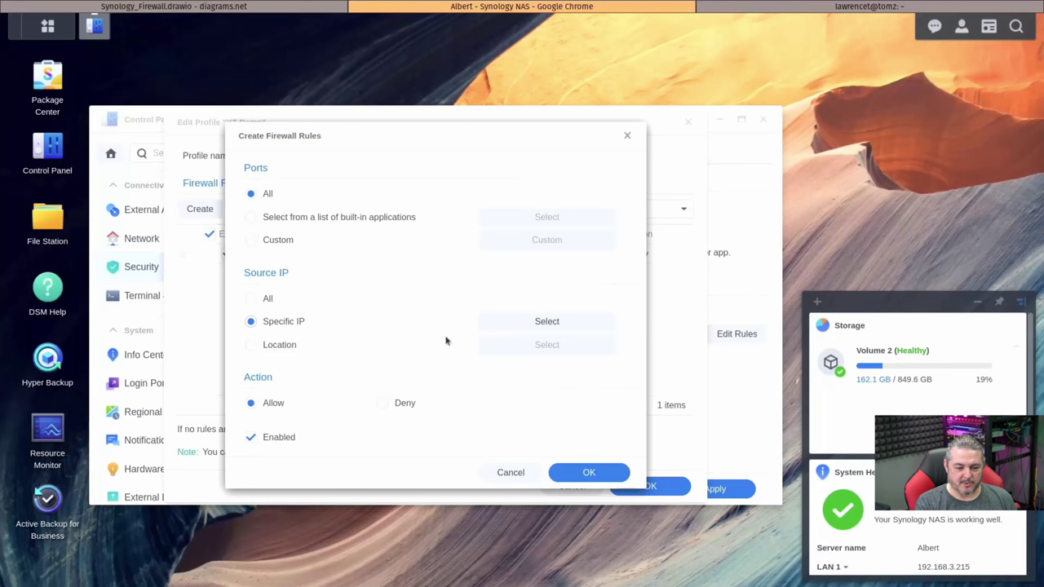
{"action": "left_click", "coordinate": [510, 324]}
{"action": "left_click", "coordinate": [490, 254]}
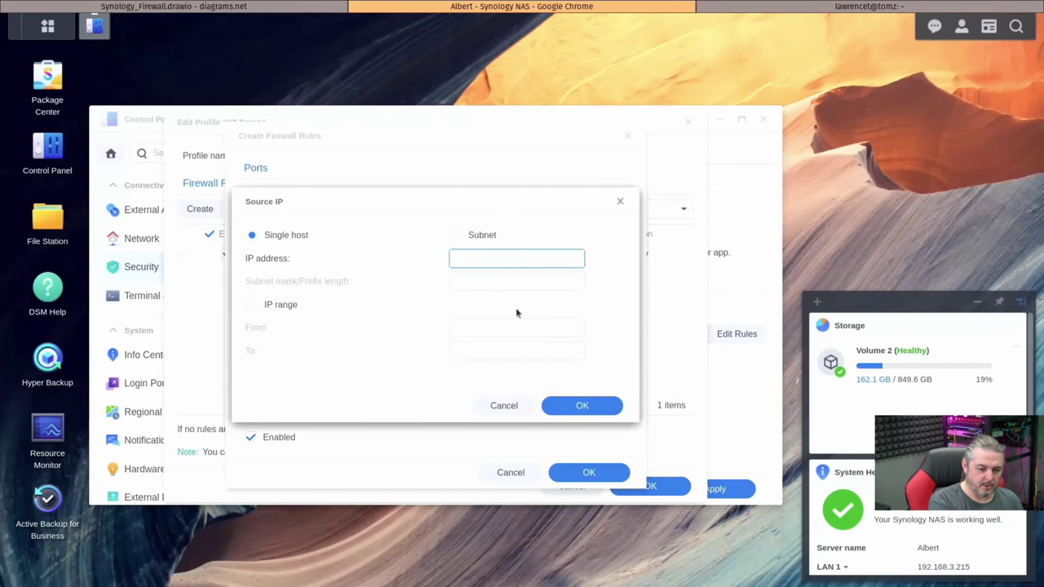
{"action": "type", "text": "10.13.1"}
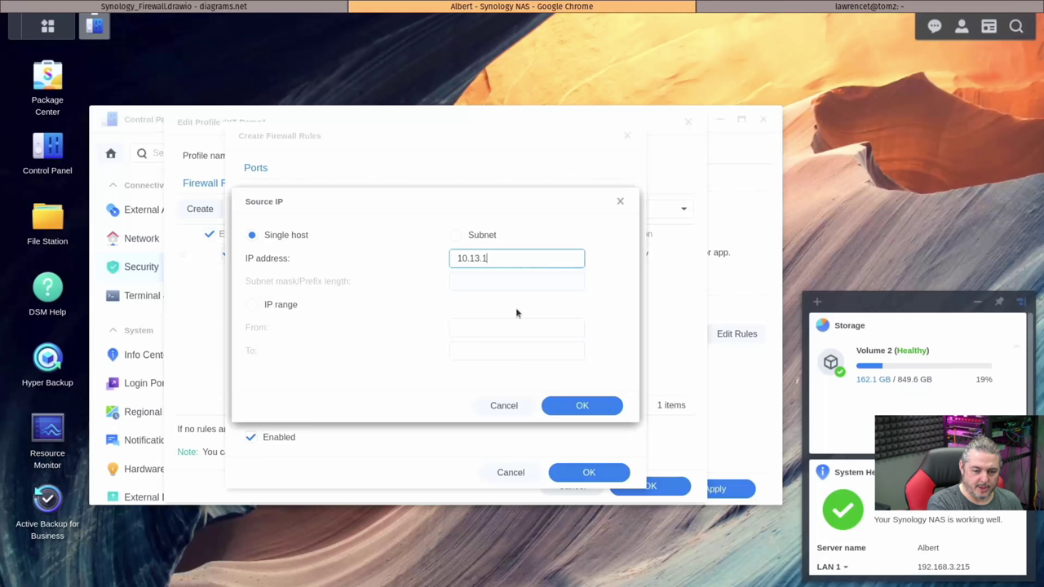
{"action": "type", "text": "37.10"}
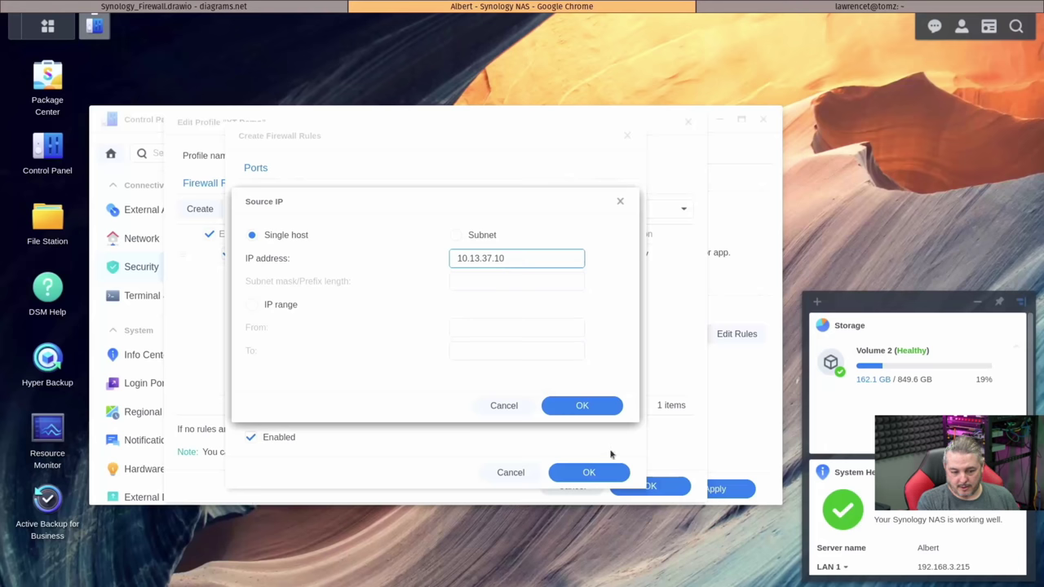
{"action": "left_click", "coordinate": [586, 414]}
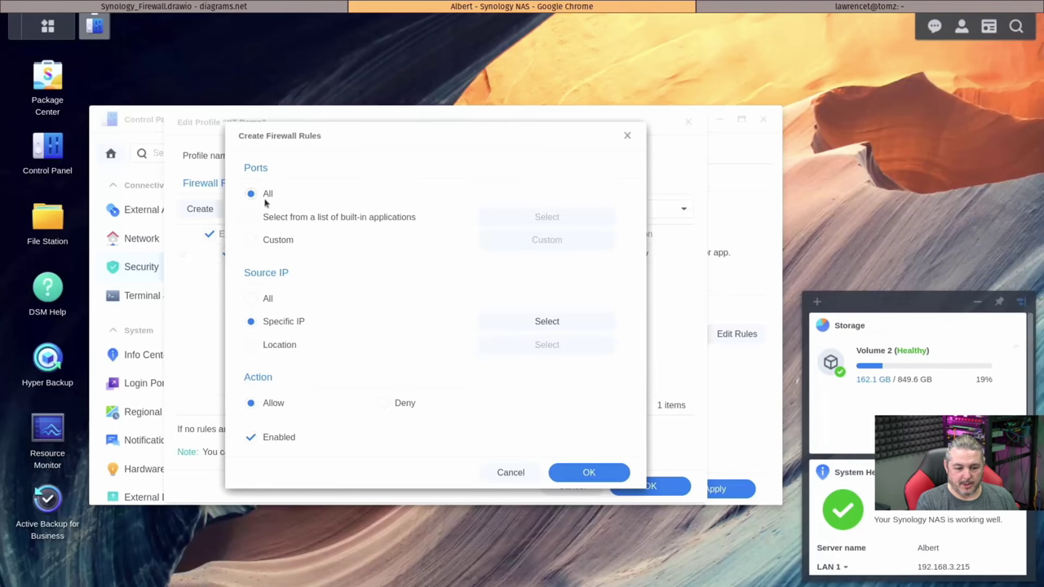
{"action": "left_click", "coordinate": [589, 473]}
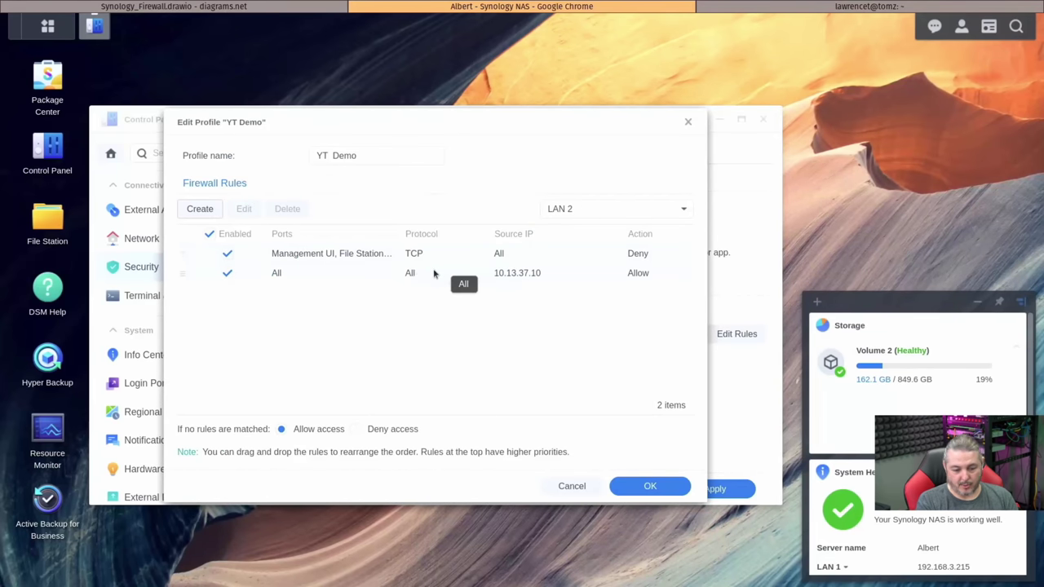
Move the allow rule for 10.13.37.10 above the deny rule and save the YT Demo profile
{"action": "left_click", "coordinate": [332, 278]}
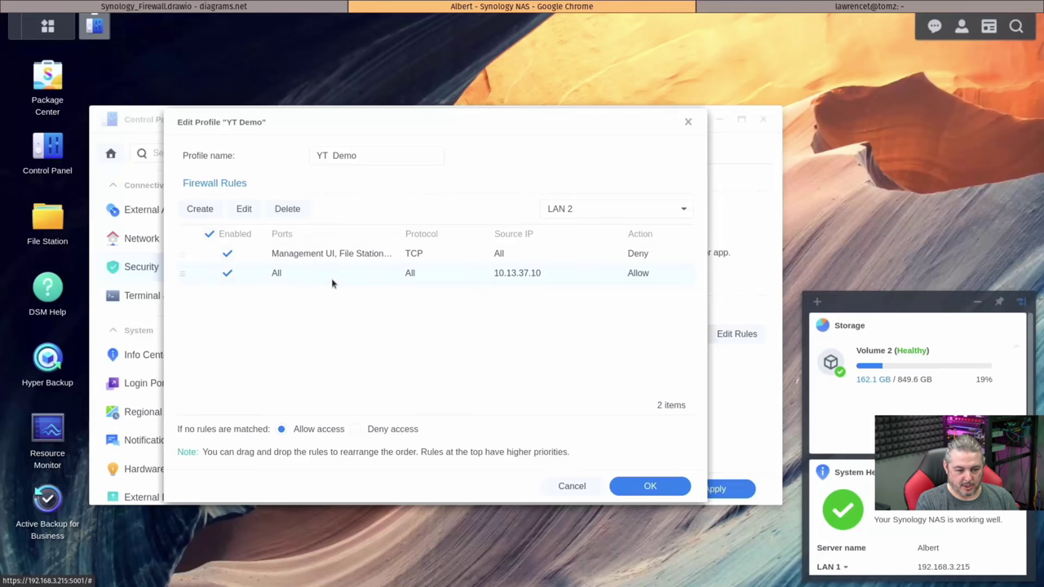
{"action": "left_click_drag", "start_coordinate": [331, 278], "coordinate": [329, 256]}
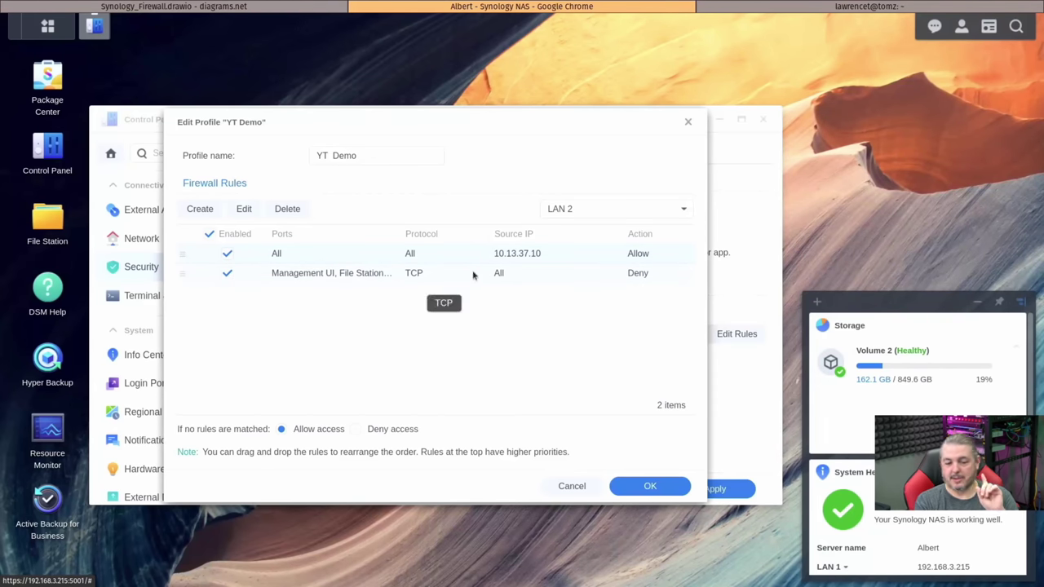
{"action": "left_click", "coordinate": [633, 486]}
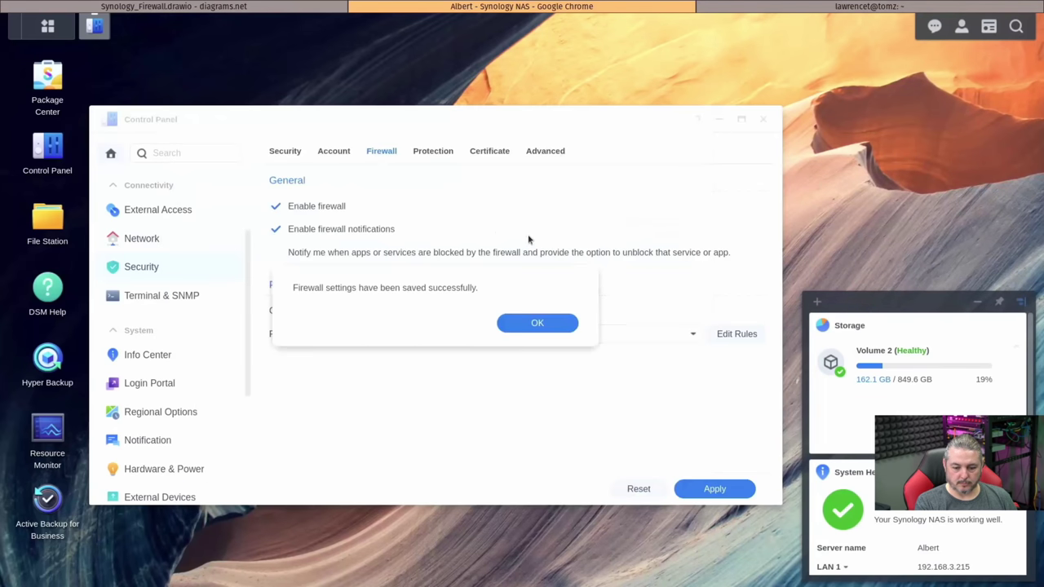
{"action": "left_click", "coordinate": [535, 325]}
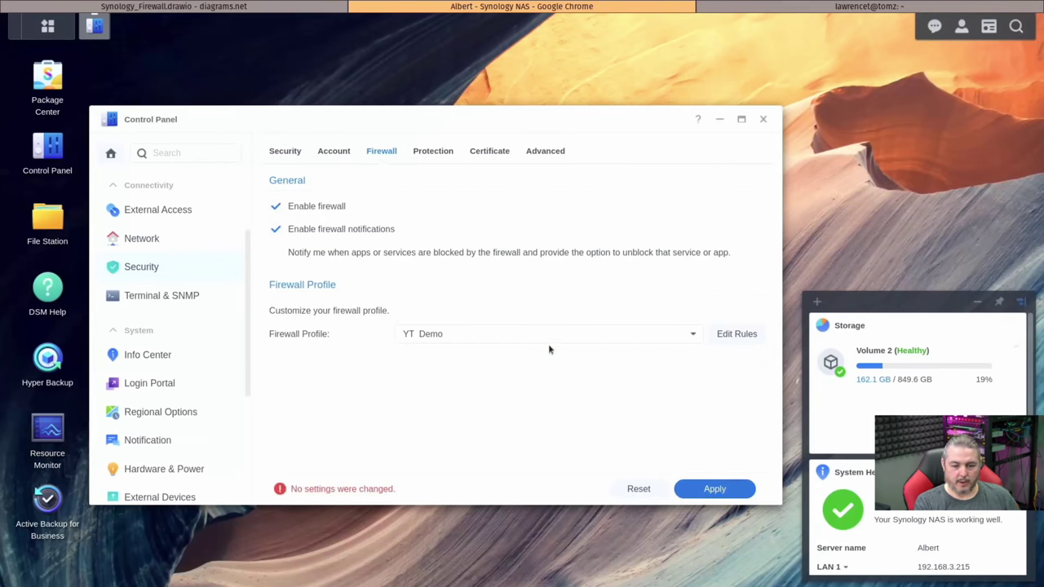
Check the NAS sign-in page on the remote Windows server, and reopen the YT Demo profile's rules in the NAS Control Panel
{"action": "key", "text": "alt+Tab"}
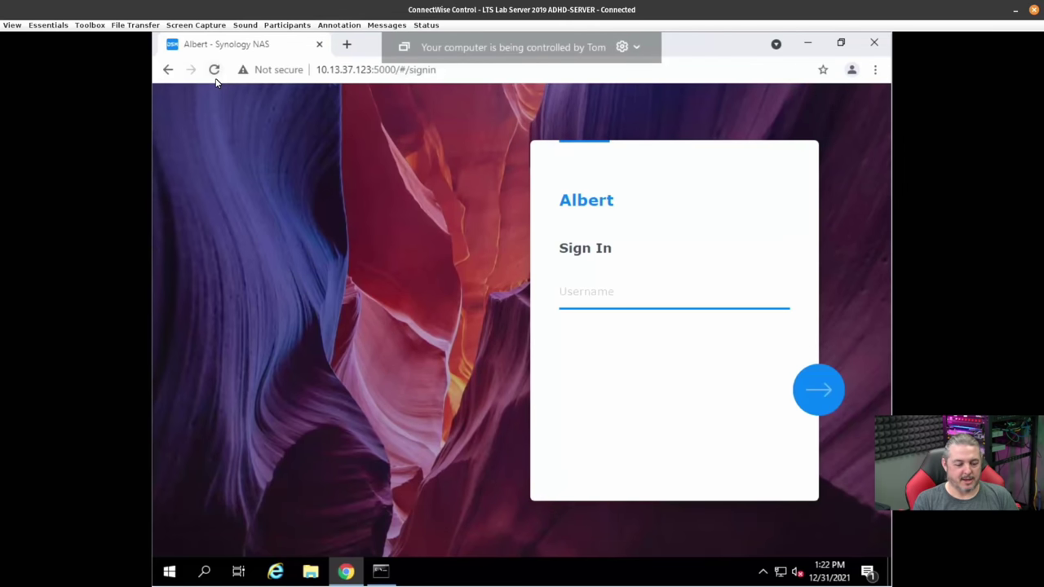
{"action": "key", "text": "super"}
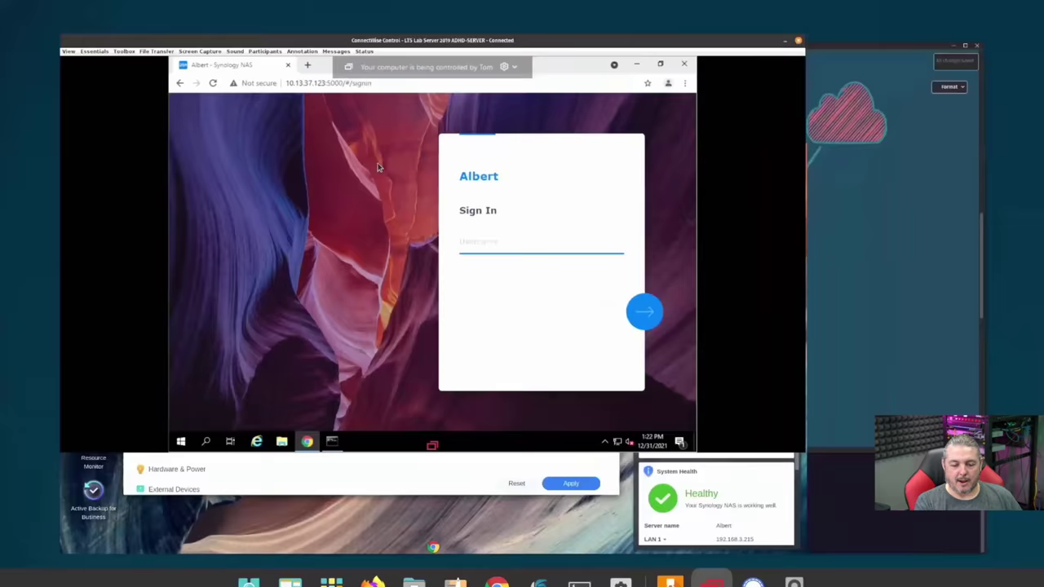
{"action": "left_click", "coordinate": [343, 434]}
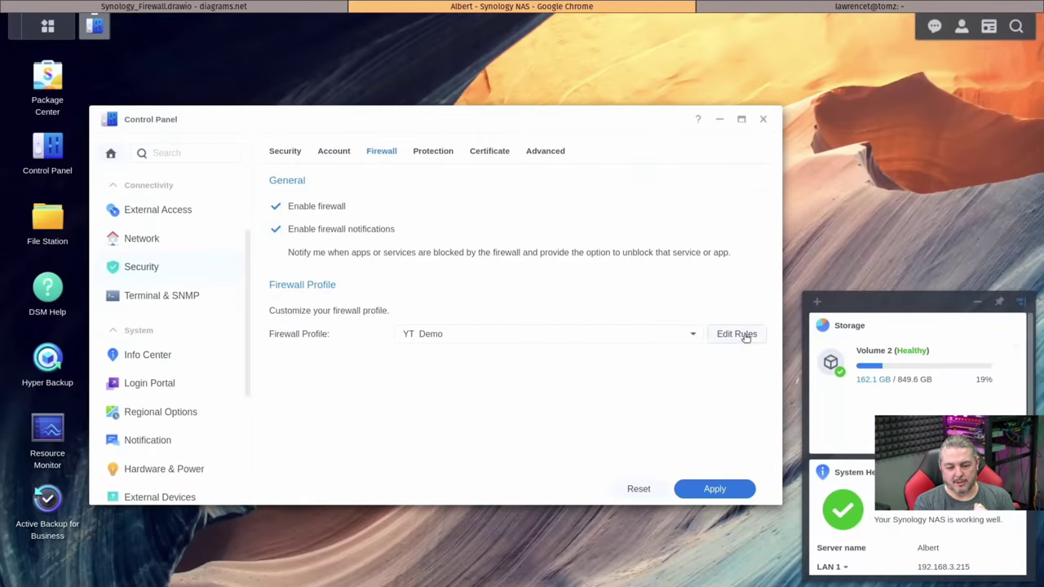
{"action": "left_click", "coordinate": [739, 333]}
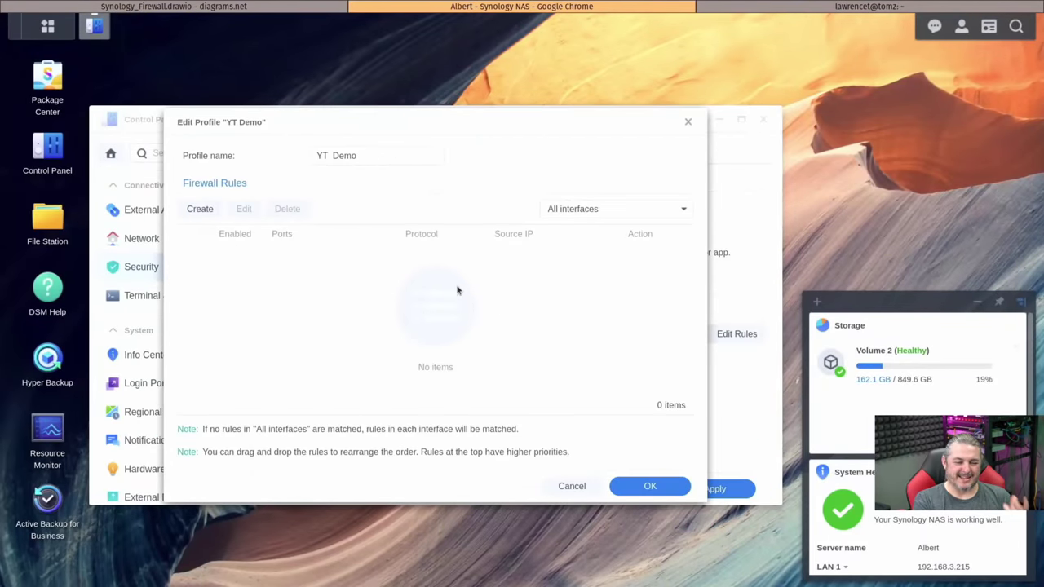